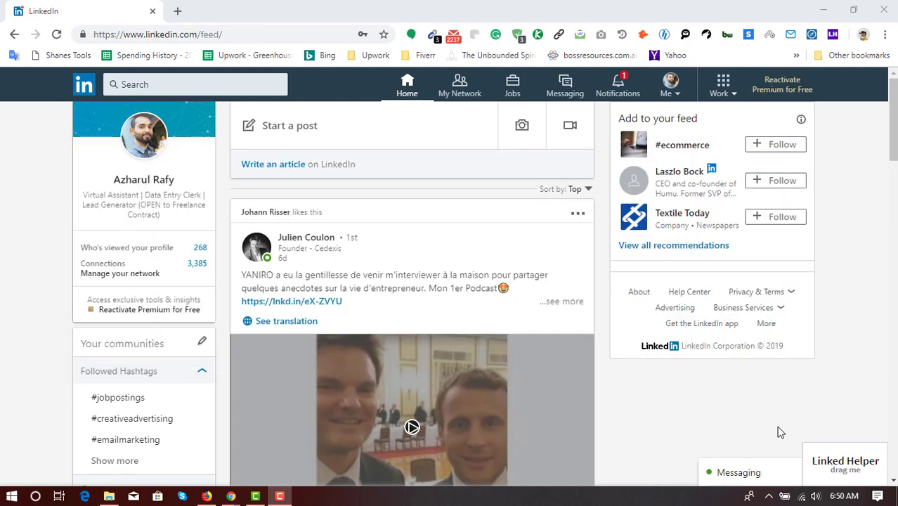
Expand the Linked Helper widget on the LinkedIn feed and open the Chrome Web Store from the browser's extensions page
{"action": "left_click", "coordinate": [865, 478]}
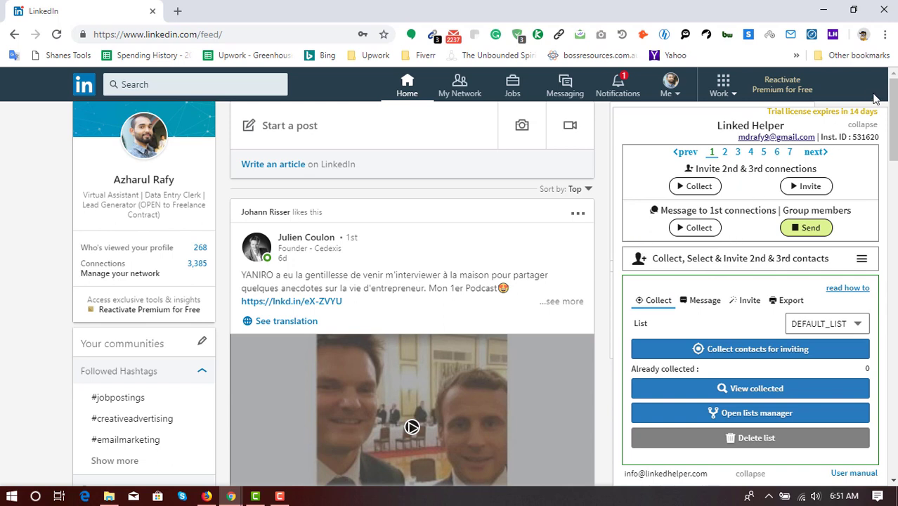
{"action": "left_click", "coordinate": [885, 35]}
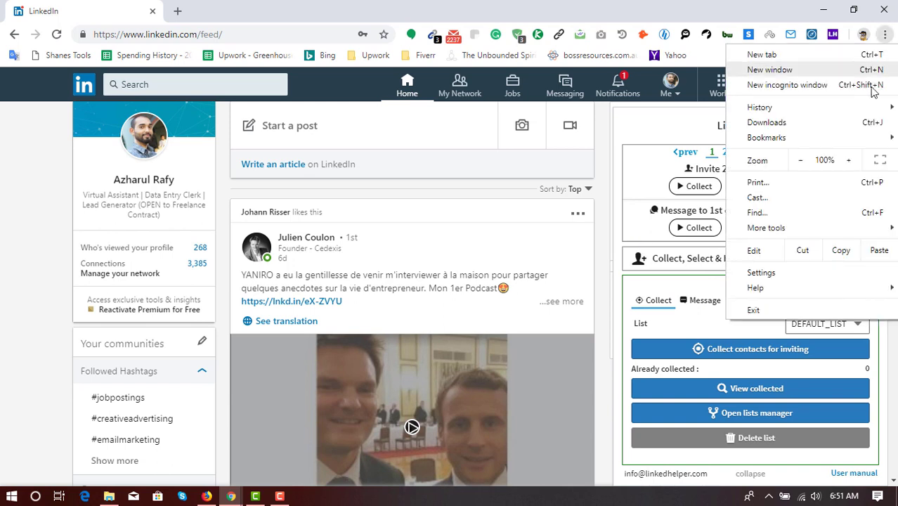
{"action": "mouse_move", "coordinate": [790, 232]}
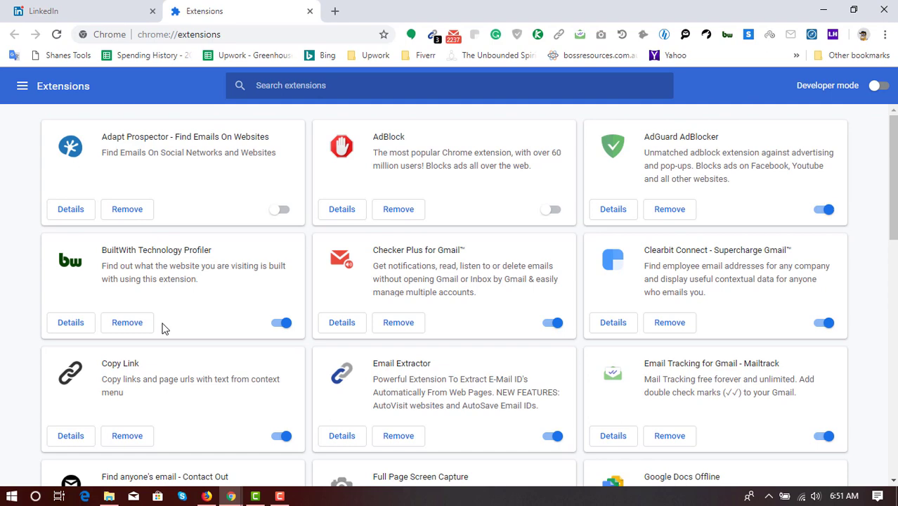
{"action": "left_click", "coordinate": [22, 88]}
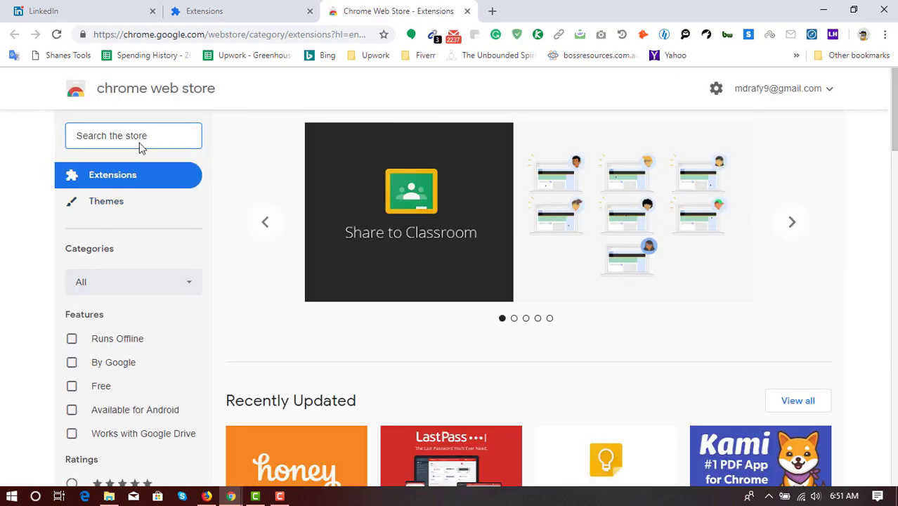
Search the Chrome Web Store for "linked helper" and look over the matching extensions
{"action": "type", "text": "linkedi"}
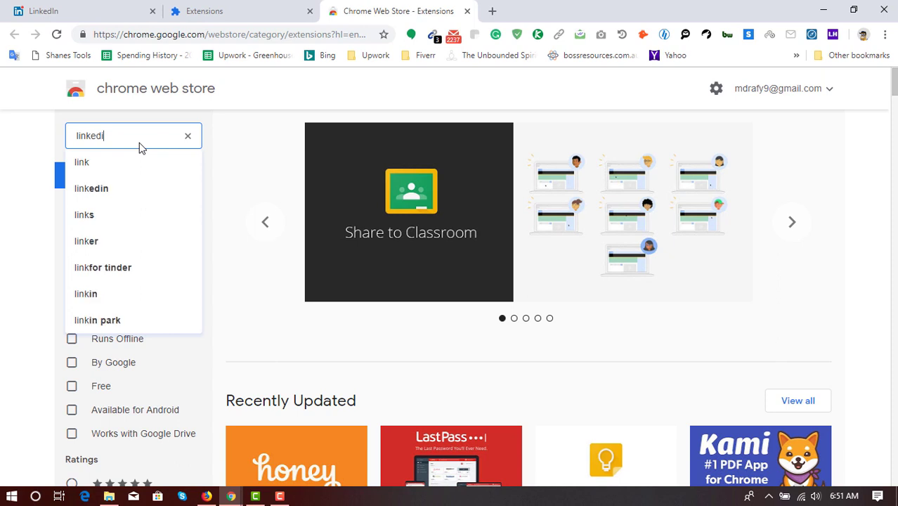
{"action": "key", "text": "BackSpace"}
{"action": "type", "text": "h"}
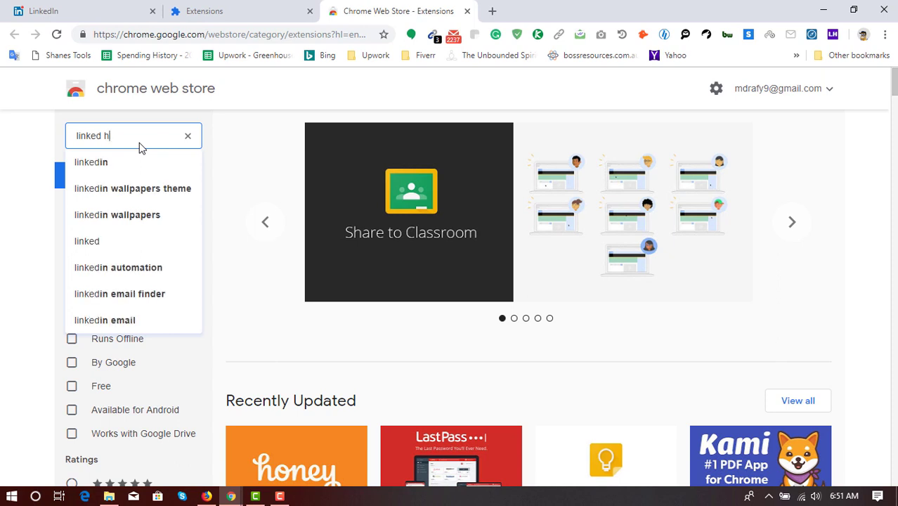
{"action": "type", "text": "elper"}
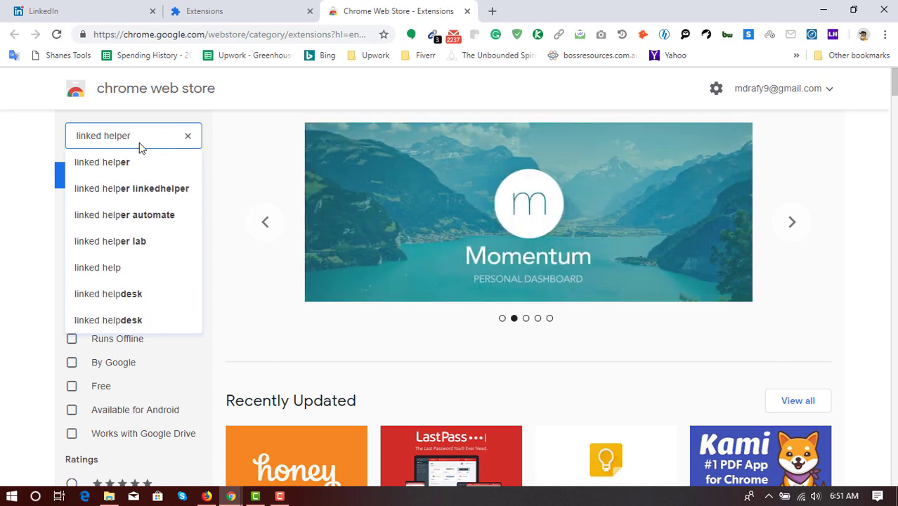
{"action": "key", "text": "Return"}
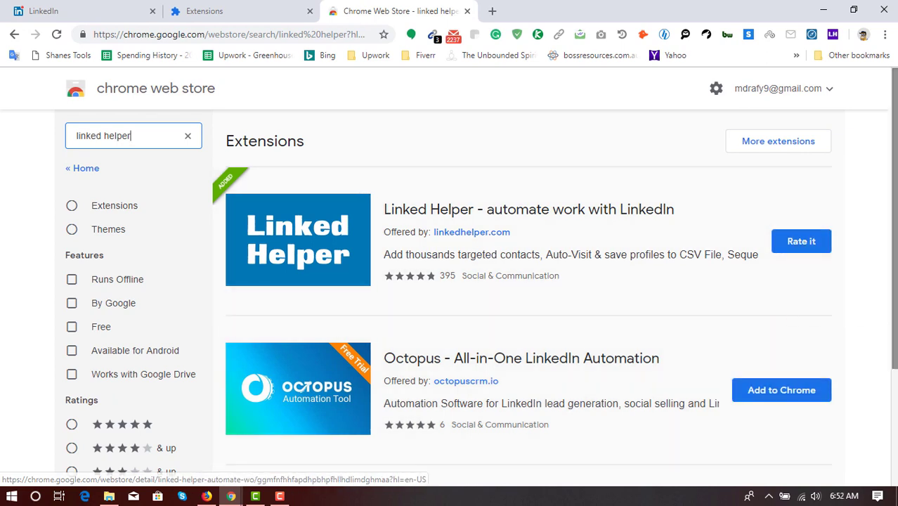
{"action": "scroll", "coordinate": [889, 156], "scroll_direction": "down", "scroll_amount": 2}
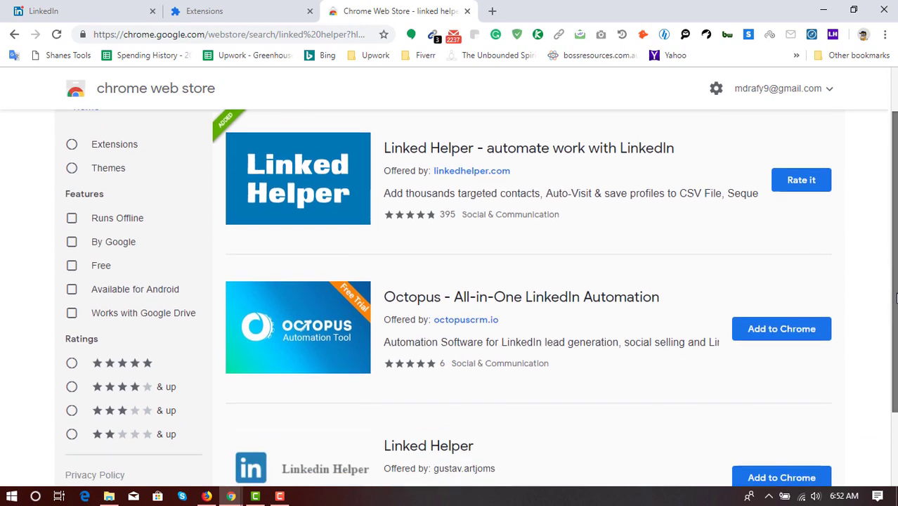
{"action": "scroll", "coordinate": [889, 156], "scroll_direction": "up", "scroll_amount": 2}
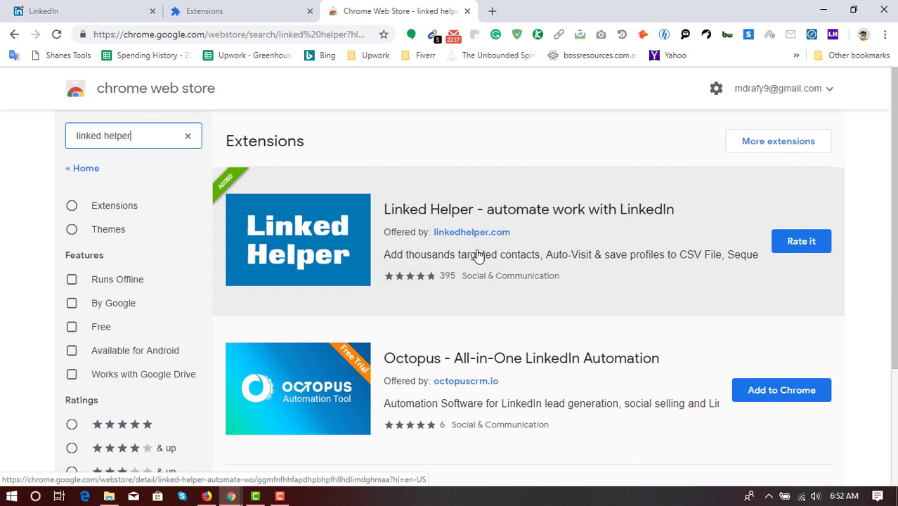
Return to the LinkedIn feed and start a search for people
{"action": "left_click", "coordinate": [88, 10]}
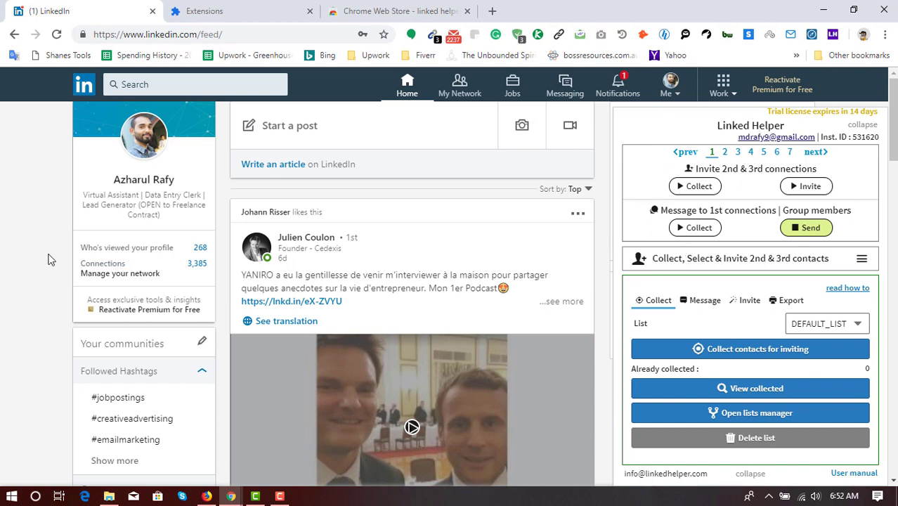
{"action": "left_click", "coordinate": [160, 85]}
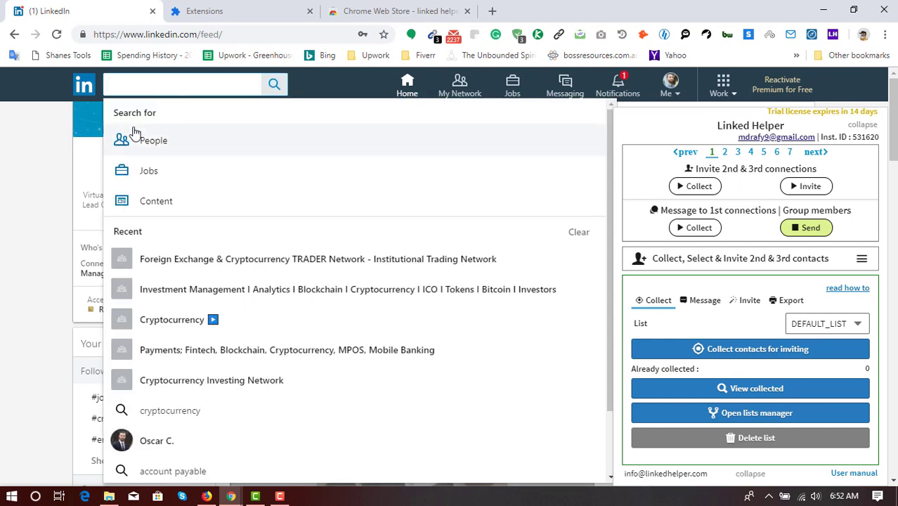
{"action": "left_click", "coordinate": [162, 151]}
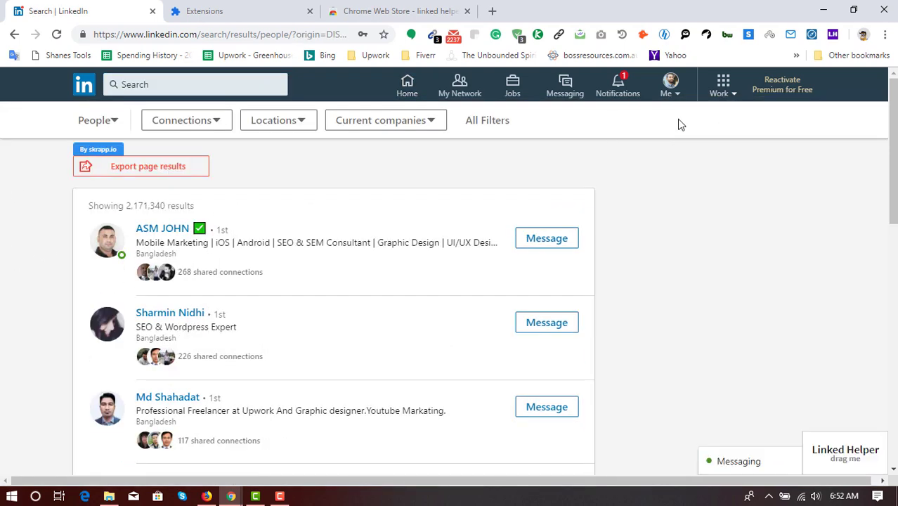
Filter the people search by location San Francisco Bay Area and industries Internet, Information Technology & Services, Marketing & Advertising, and Computer Software
{"action": "left_click", "coordinate": [483, 124]}
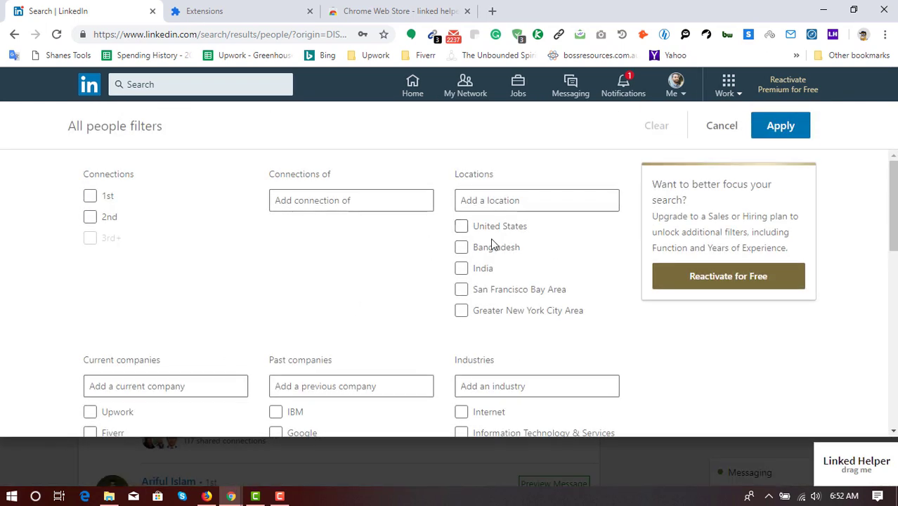
{"action": "left_click", "coordinate": [526, 290]}
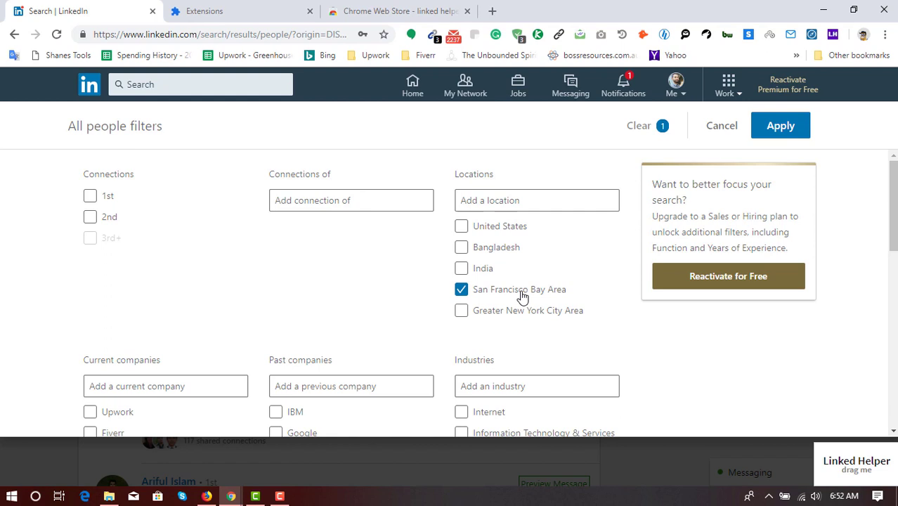
{"action": "scroll", "coordinate": [587, 275], "scroll_direction": "down", "scroll_amount": 1}
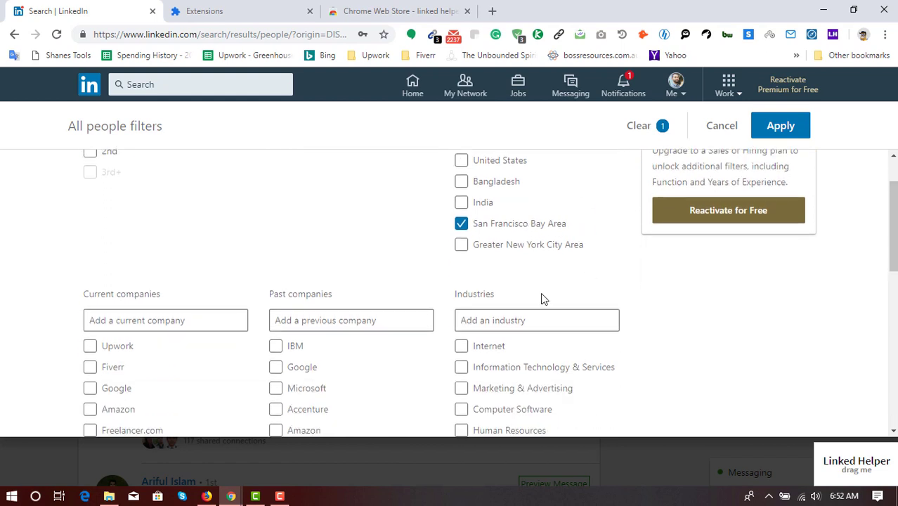
{"action": "left_click", "coordinate": [476, 351]}
{"action": "left_click", "coordinate": [492, 373]}
{"action": "left_click", "coordinate": [495, 392]}
{"action": "left_click", "coordinate": [496, 413]}
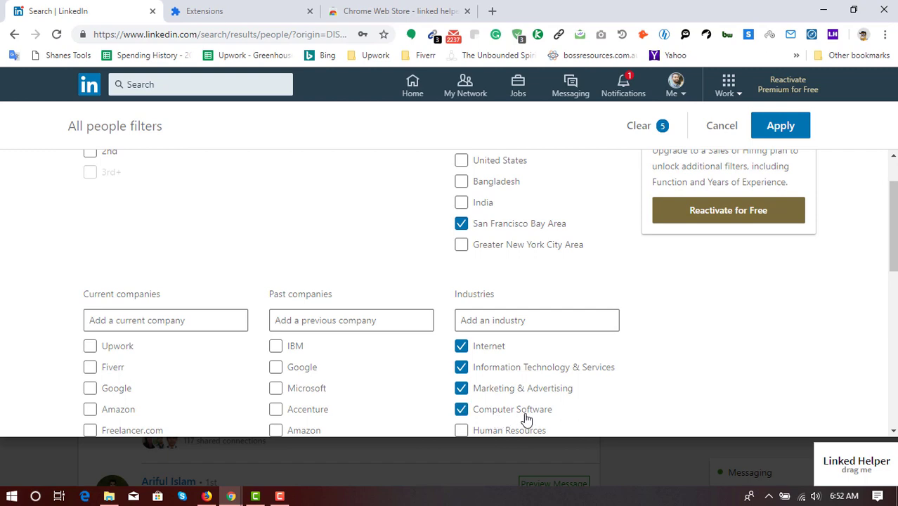
Limit the people search to 2nd connections with the title CEO, and apply the filters
{"action": "scroll", "coordinate": [41, 277], "scroll_direction": "up", "scroll_amount": 1}
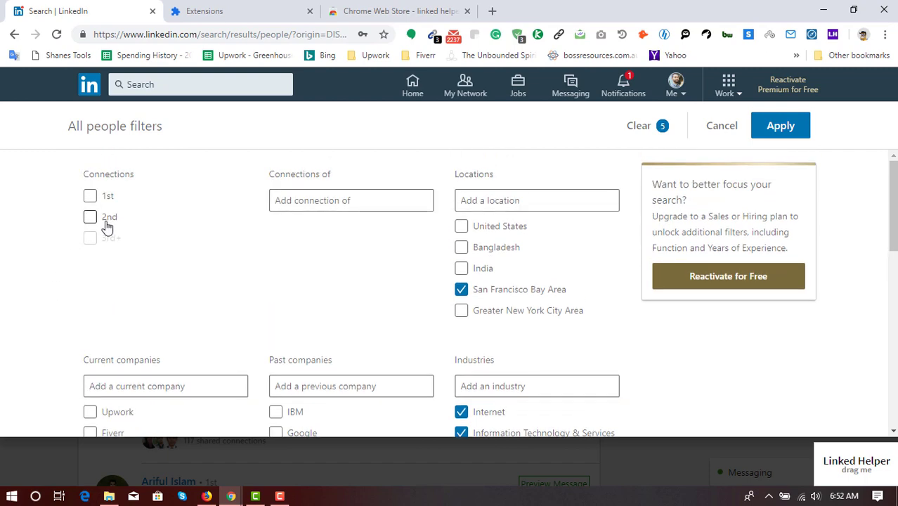
{"action": "scroll", "coordinate": [44, 279], "scroll_direction": "down", "scroll_amount": 5}
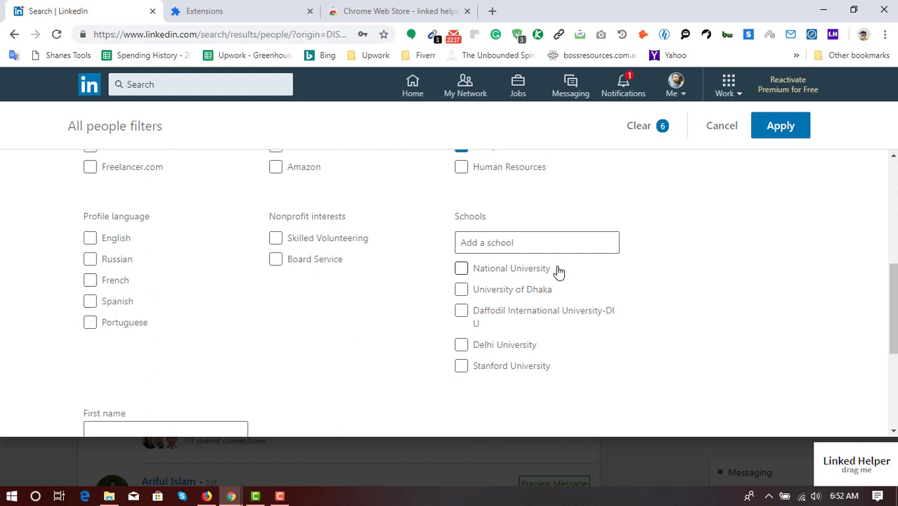
{"action": "scroll", "coordinate": [557, 271], "scroll_direction": "down", "scroll_amount": 3}
{"action": "left_click", "coordinate": [142, 320]}
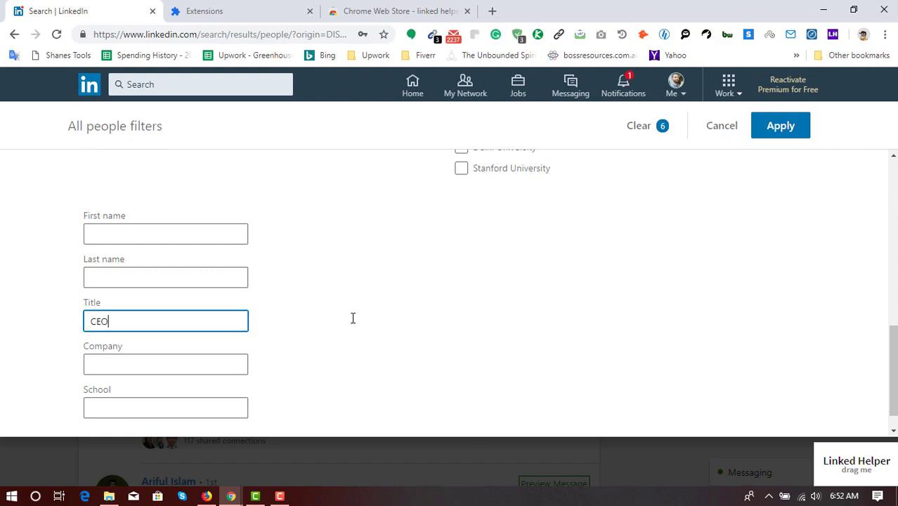
{"action": "scroll", "coordinate": [453, 303], "scroll_direction": "up", "scroll_amount": 6}
{"action": "scroll", "coordinate": [530, 308], "scroll_direction": "down", "scroll_amount": 5}
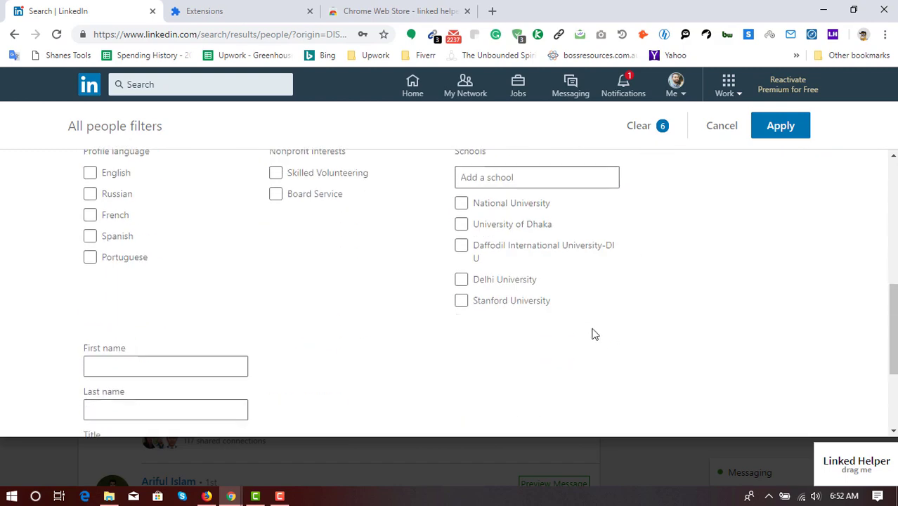
{"action": "scroll", "coordinate": [463, 355], "scroll_direction": "up", "scroll_amount": 6}
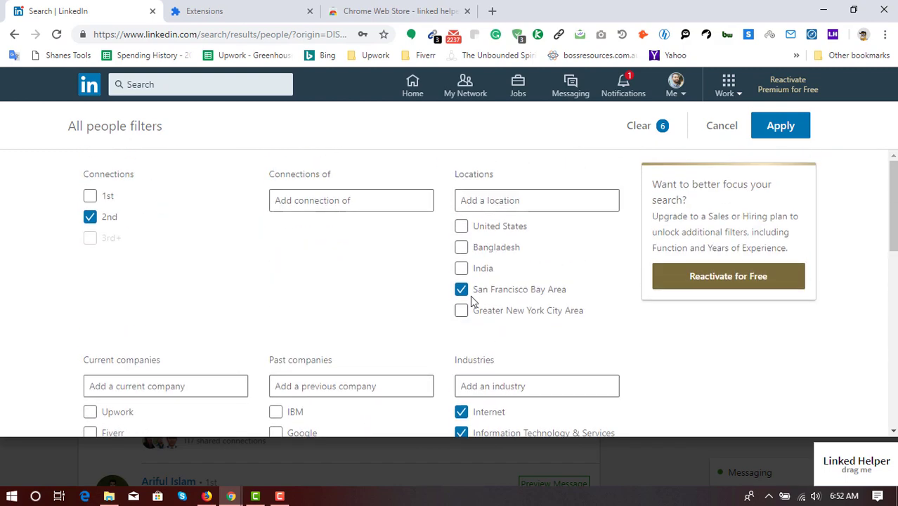
{"action": "scroll", "coordinate": [161, 281], "scroll_direction": "down", "scroll_amount": 10}
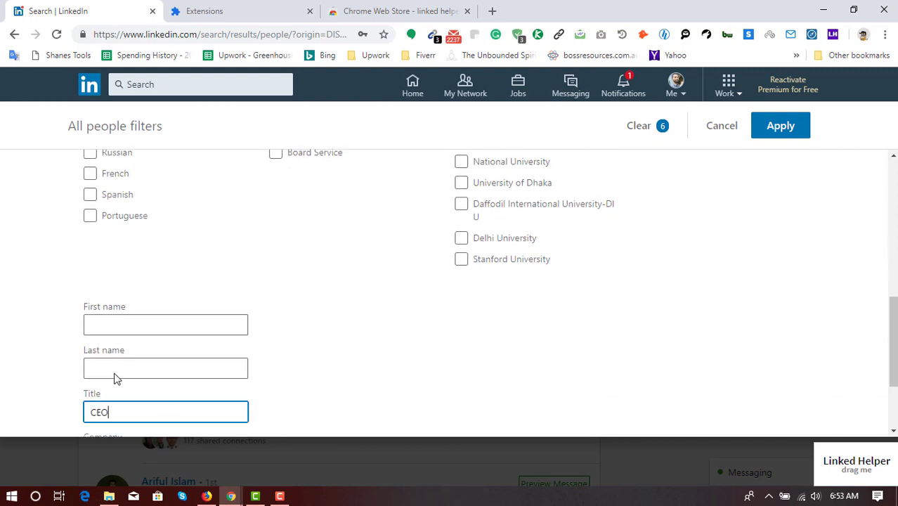
{"action": "scroll", "coordinate": [421, 326], "scroll_direction": "up", "scroll_amount": 10}
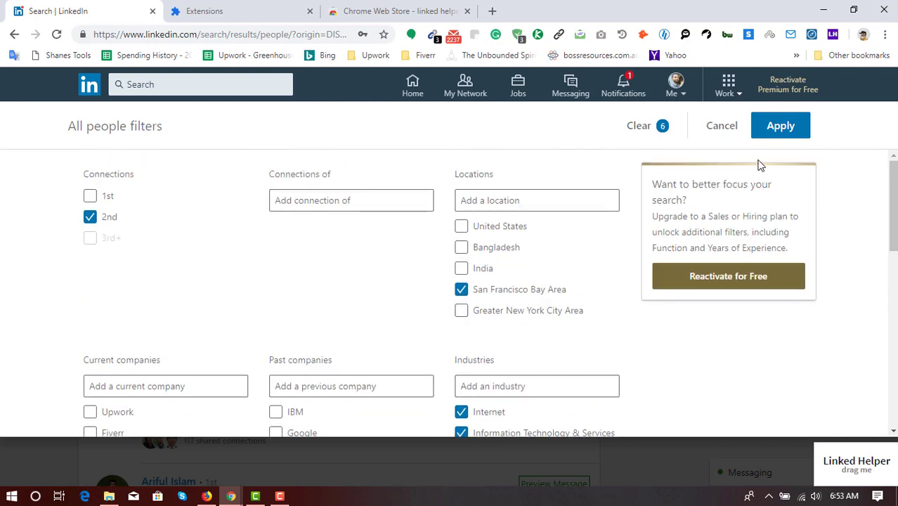
{"action": "left_click", "coordinate": [776, 127]}
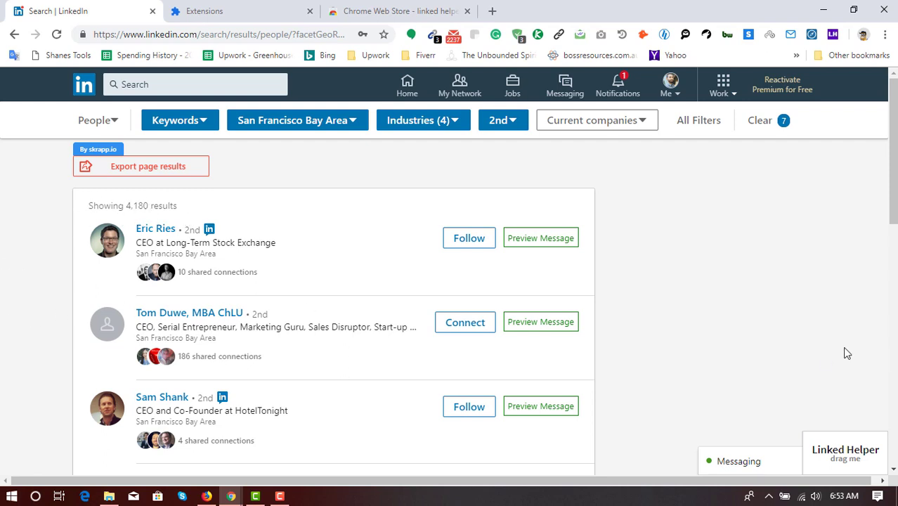
Expand the Linked Helper widget over the results and choose its "Collect, Select & Invite 2nd & 3rd contacts" function
{"action": "left_click", "coordinate": [847, 455]}
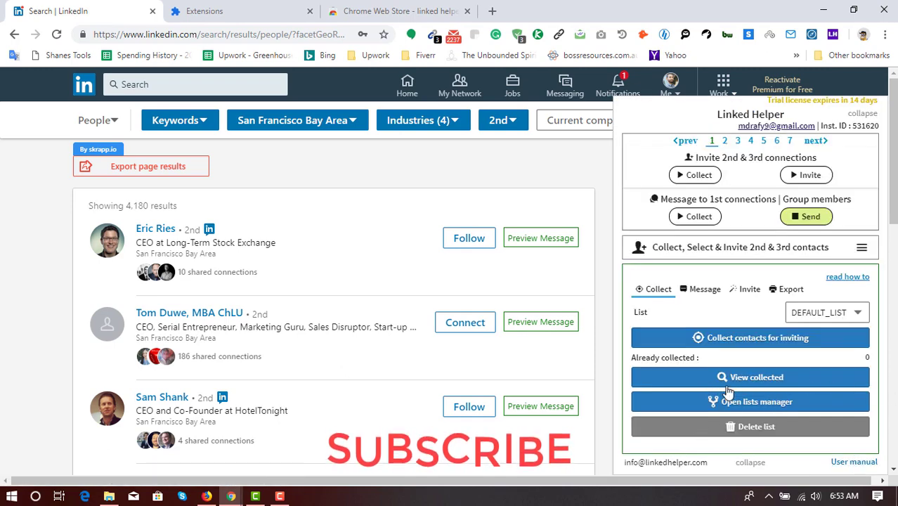
{"action": "scroll", "coordinate": [39, 357], "scroll_direction": "down", "scroll_amount": 5}
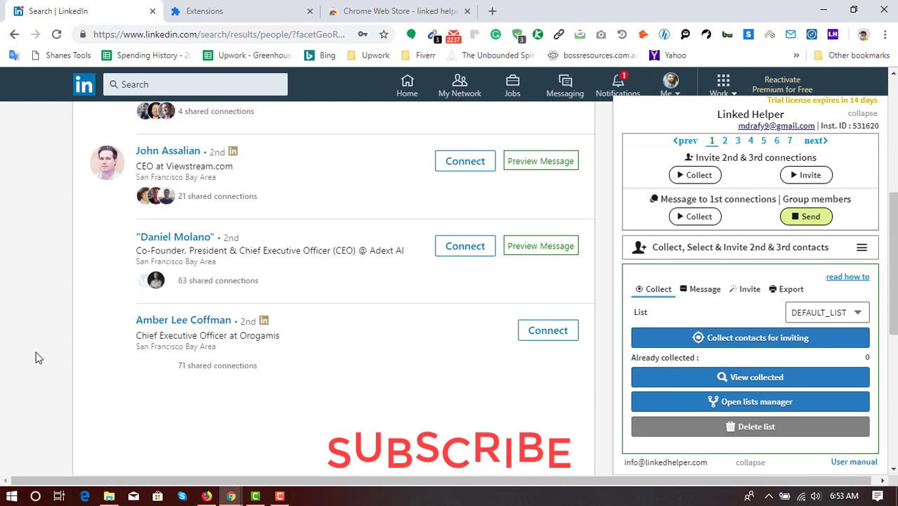
{"action": "scroll", "coordinate": [32, 347], "scroll_direction": "down", "scroll_amount": 5}
{"action": "scroll", "coordinate": [71, 330], "scroll_direction": "up", "scroll_amount": 9}
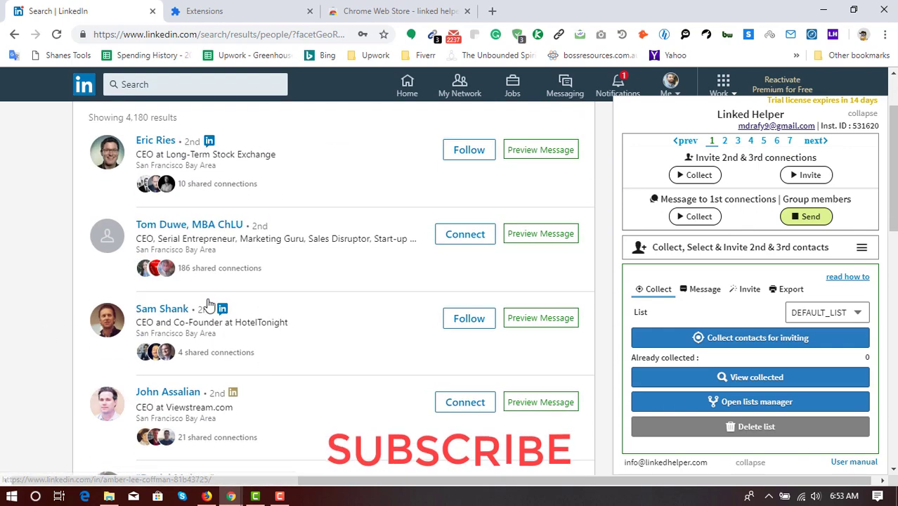
{"action": "scroll", "coordinate": [209, 303], "scroll_direction": "up", "scroll_amount": 1}
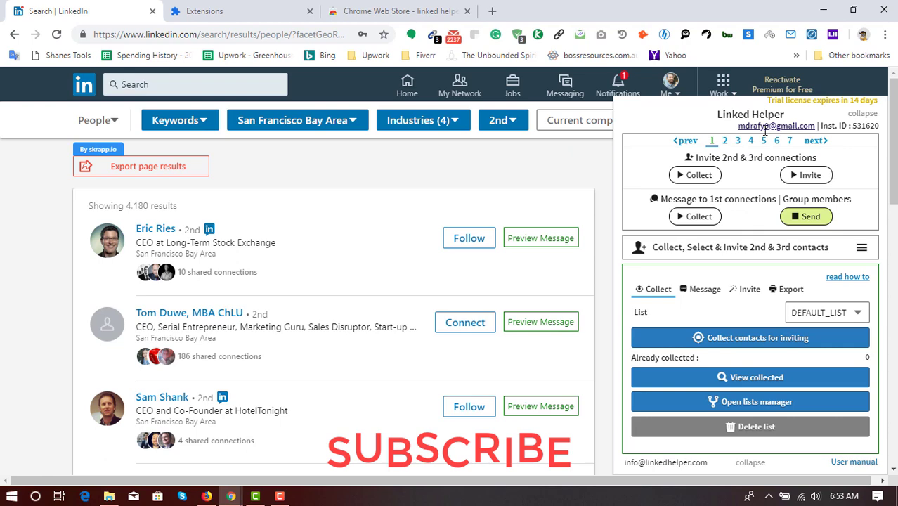
{"action": "left_click", "coordinate": [861, 250]}
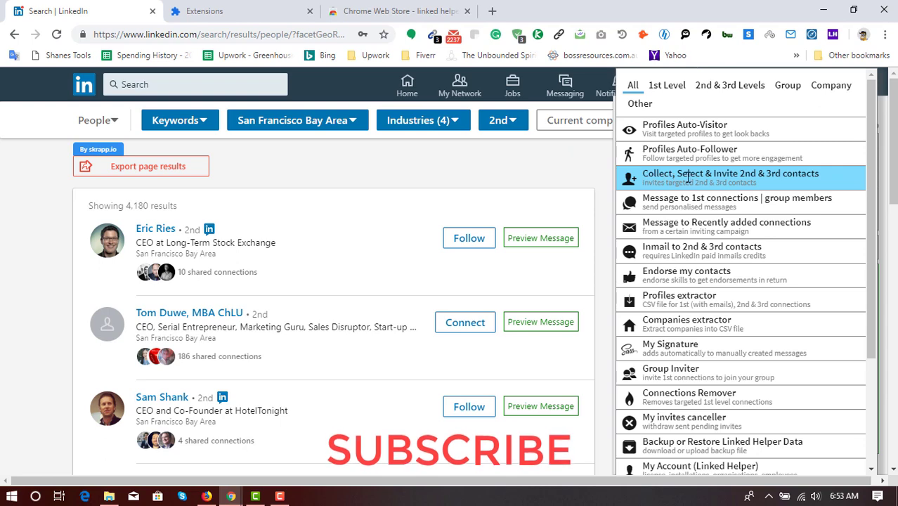
{"action": "left_click", "coordinate": [763, 175]}
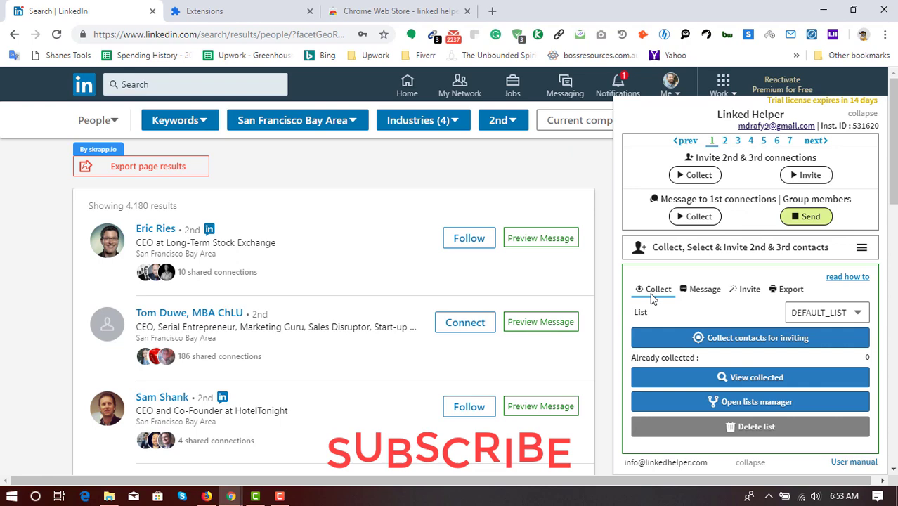
Create a new Linked Helper invites list named CEO USA
{"action": "left_click", "coordinate": [828, 314]}
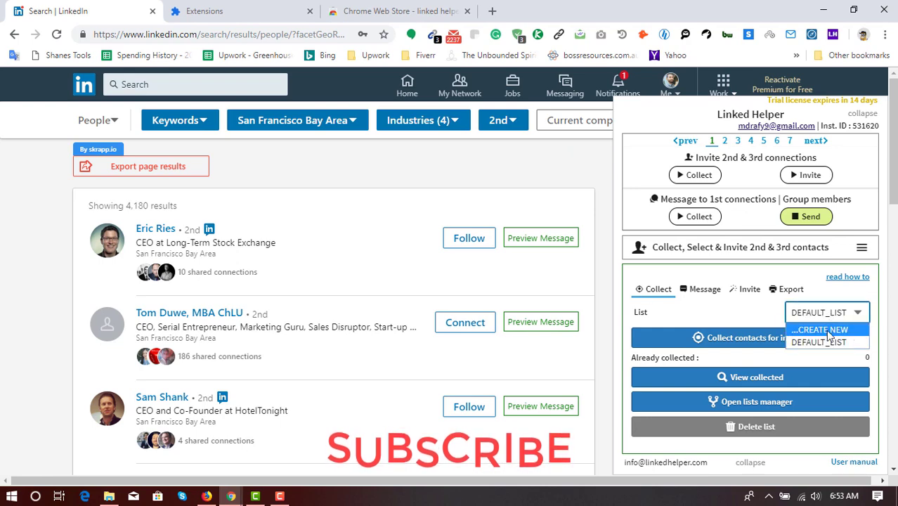
{"action": "left_click", "coordinate": [831, 333]}
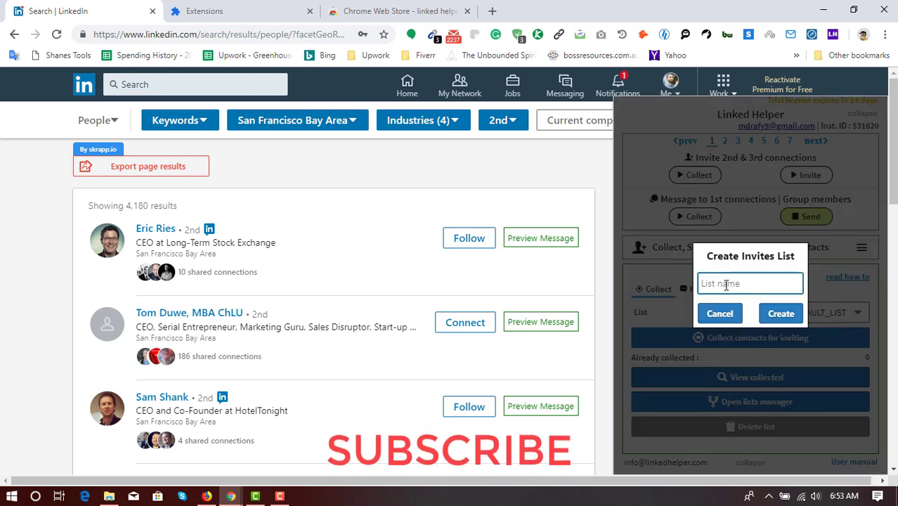
{"action": "type", "text": "CEO USA"}
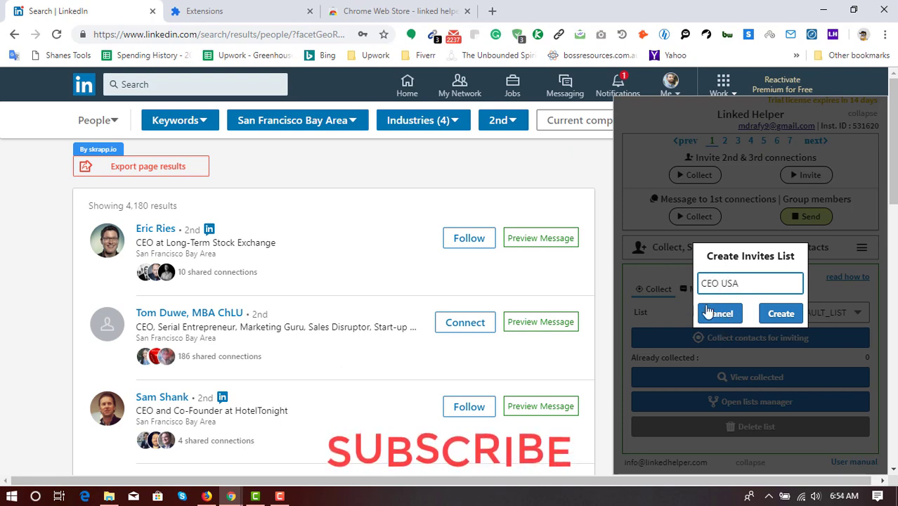
{"action": "left_click", "coordinate": [770, 321]}
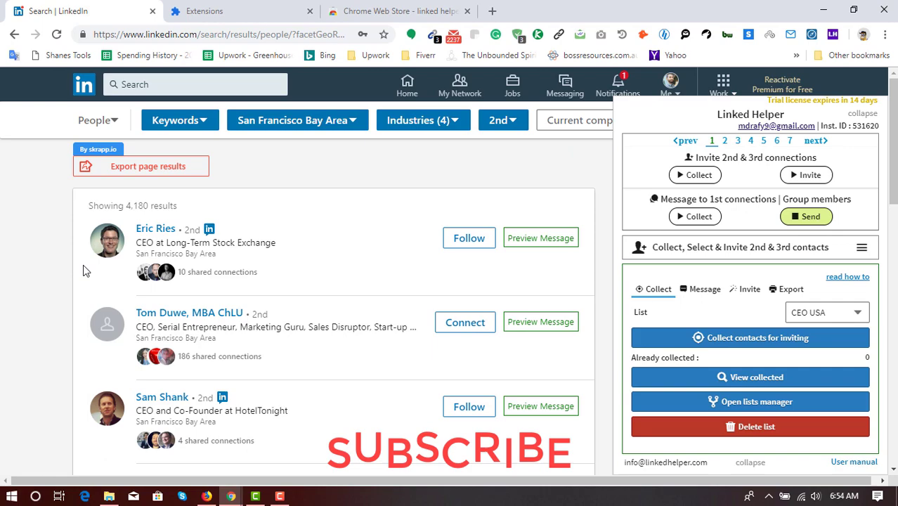
Collect contacts for inviting from the filtered search results into the CEO USA list, stopping the collection after two result pages
{"action": "scroll", "coordinate": [83, 270], "scroll_direction": "down", "scroll_amount": 15}
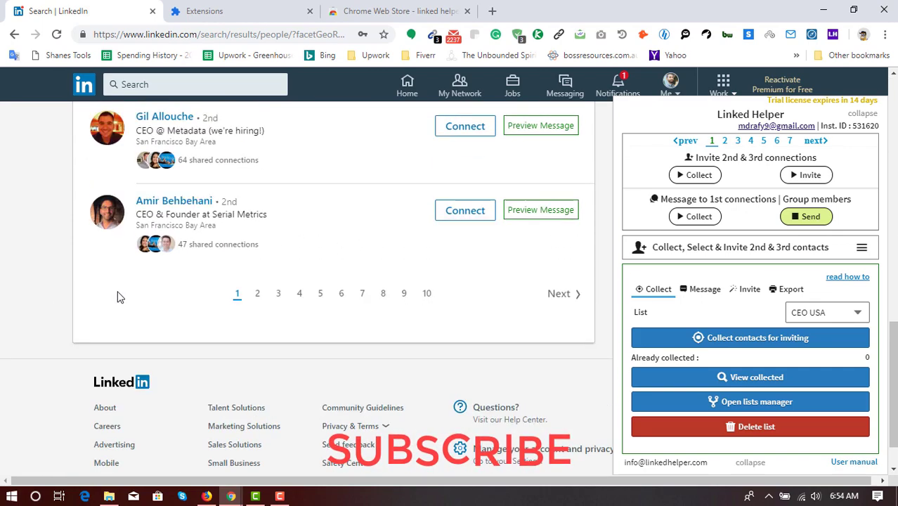
{"action": "scroll", "coordinate": [117, 297], "scroll_direction": "up", "scroll_amount": 15}
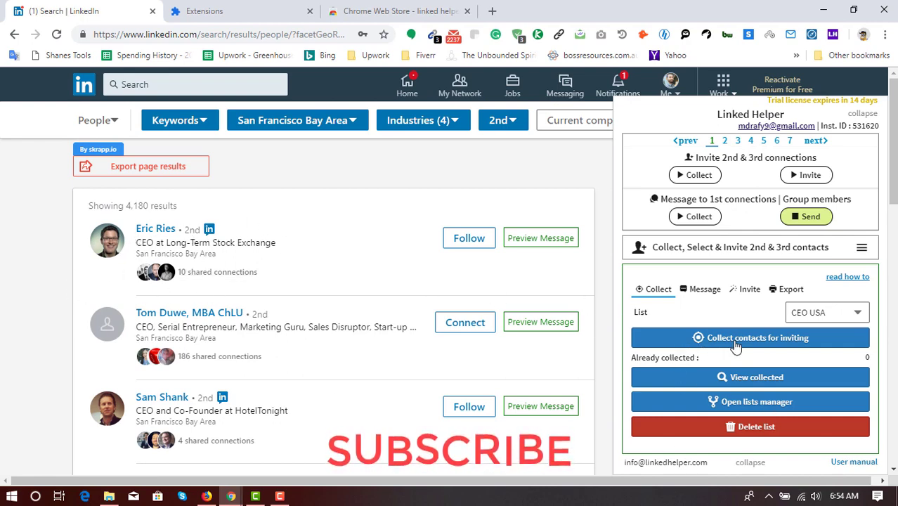
{"action": "left_click", "coordinate": [773, 350]}
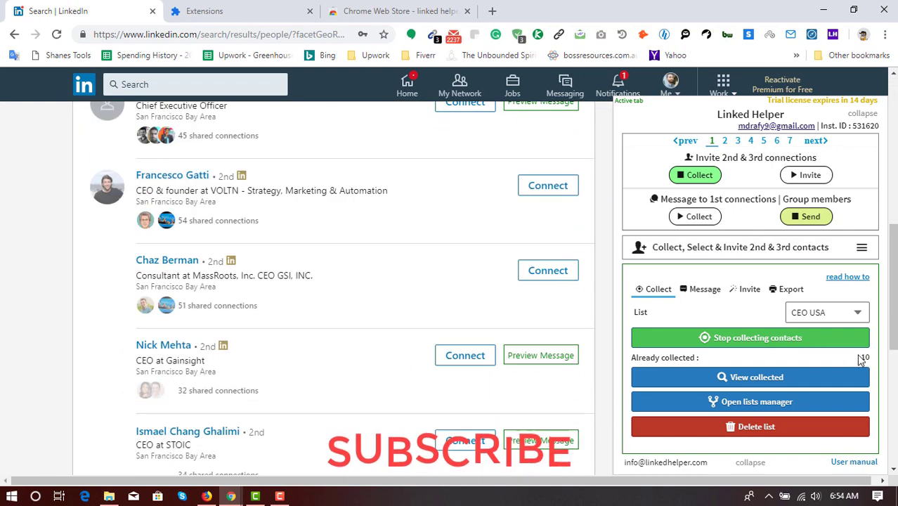
{"action": "left_click", "coordinate": [753, 346]}
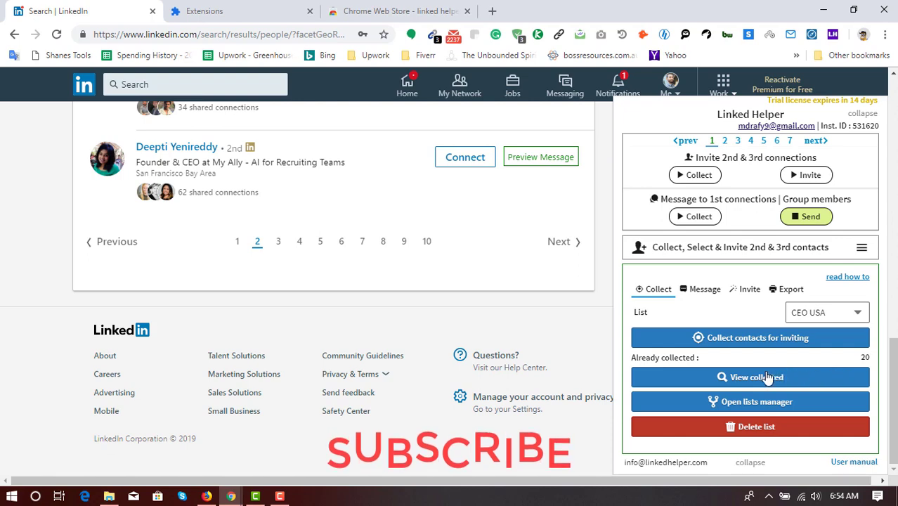
Review the contacts collected in the CEO USA inviting queue, and close the list view
{"action": "left_click", "coordinate": [750, 379]}
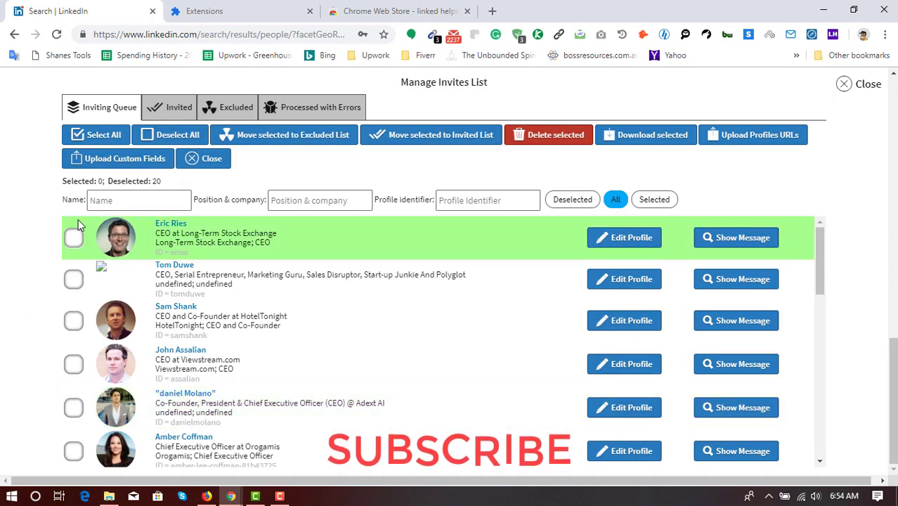
{"action": "scroll", "coordinate": [169, 338], "scroll_direction": "down", "scroll_amount": 9}
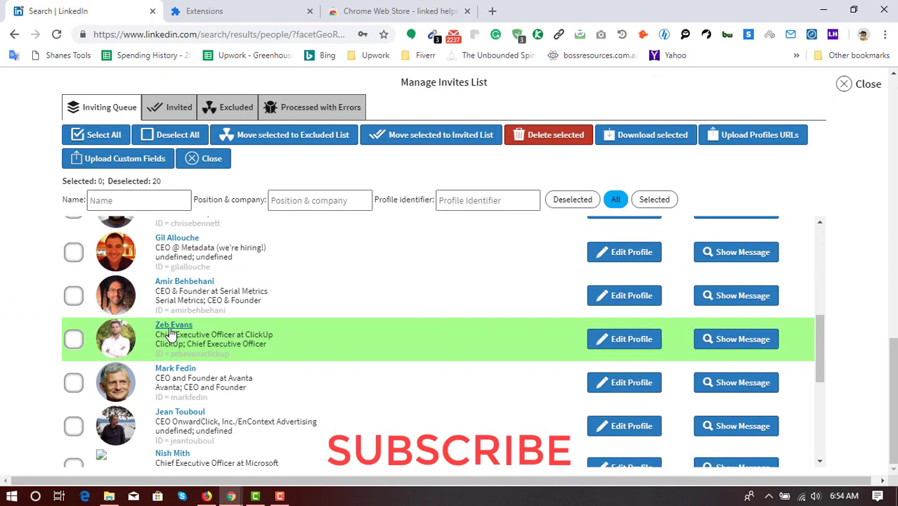
{"action": "scroll", "coordinate": [209, 345], "scroll_direction": "up", "scroll_amount": 10}
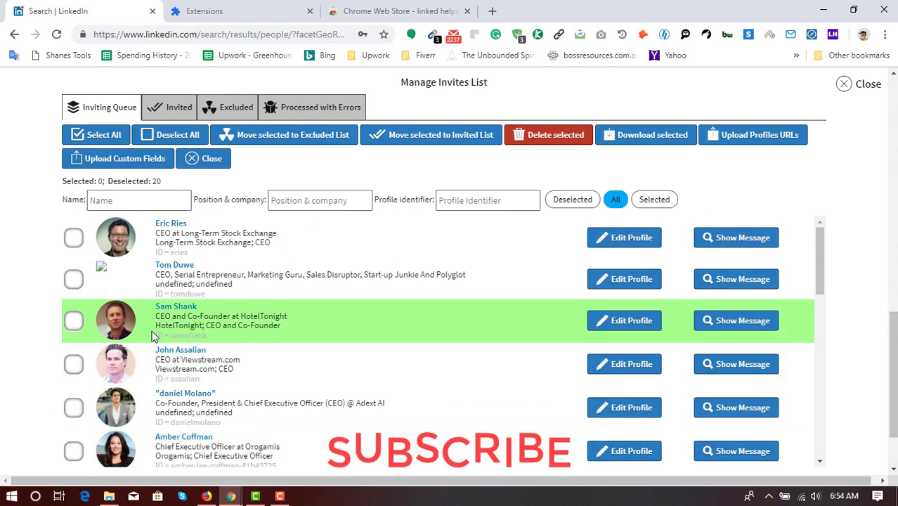
{"action": "scroll", "coordinate": [209, 282], "scroll_direction": "down", "scroll_amount": 9}
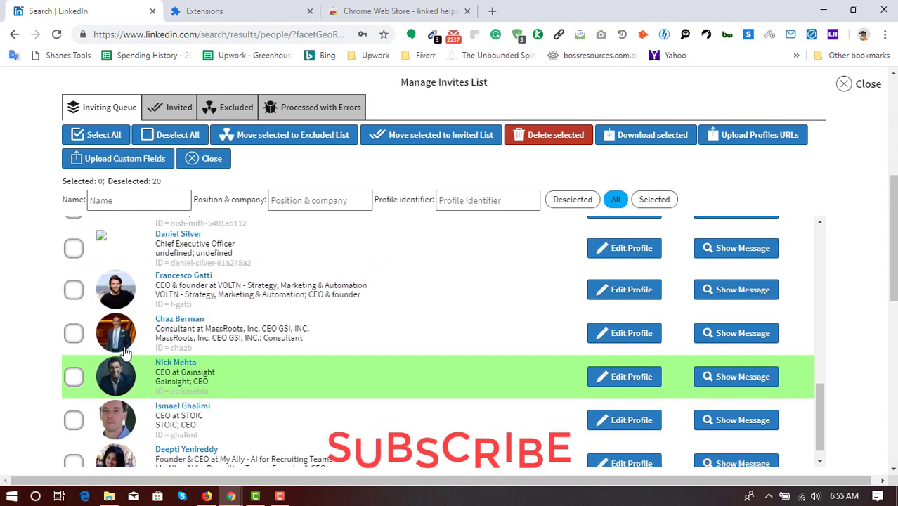
{"action": "scroll", "coordinate": [209, 281], "scroll_direction": "up", "scroll_amount": 10}
{"action": "left_click", "coordinate": [859, 86]}
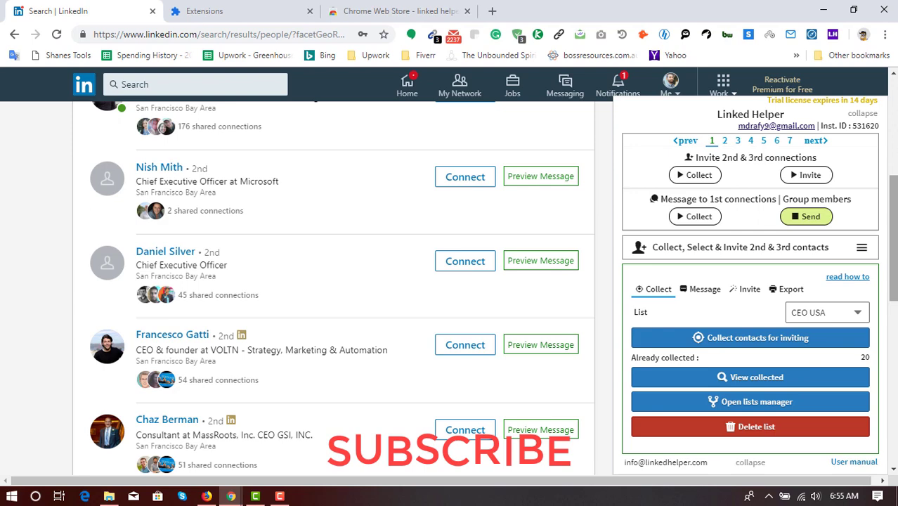
Open the invitation message template for editing and begin it with "Hello" followed by the {firstname} variable
{"action": "left_click", "coordinate": [703, 290]}
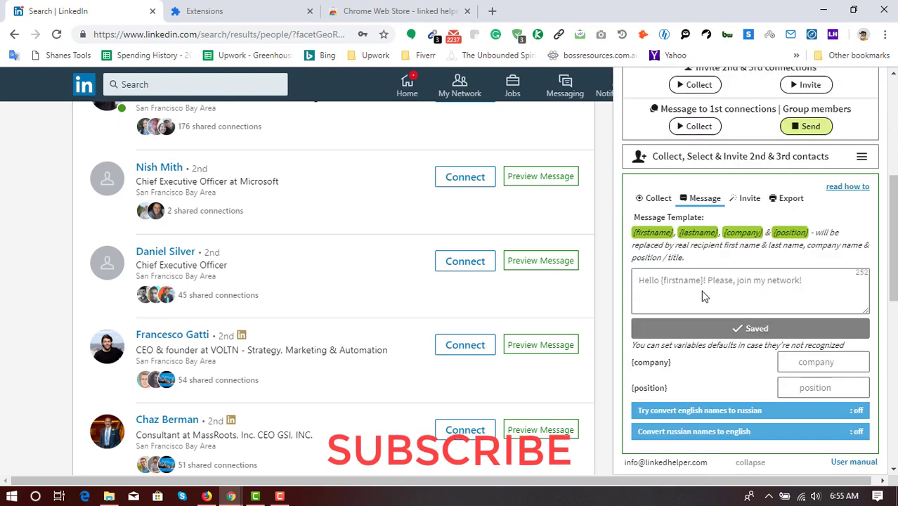
{"action": "left_click", "coordinate": [688, 296]}
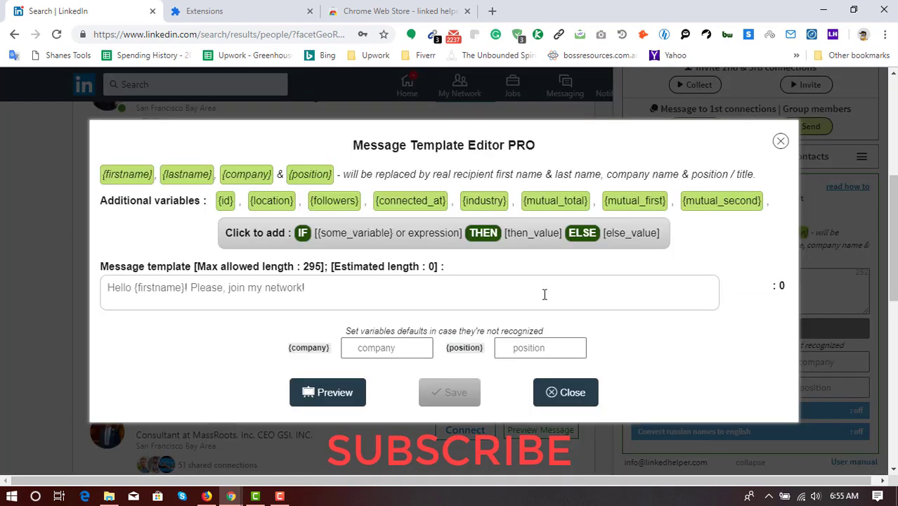
{"action": "left_click", "coordinate": [213, 300]}
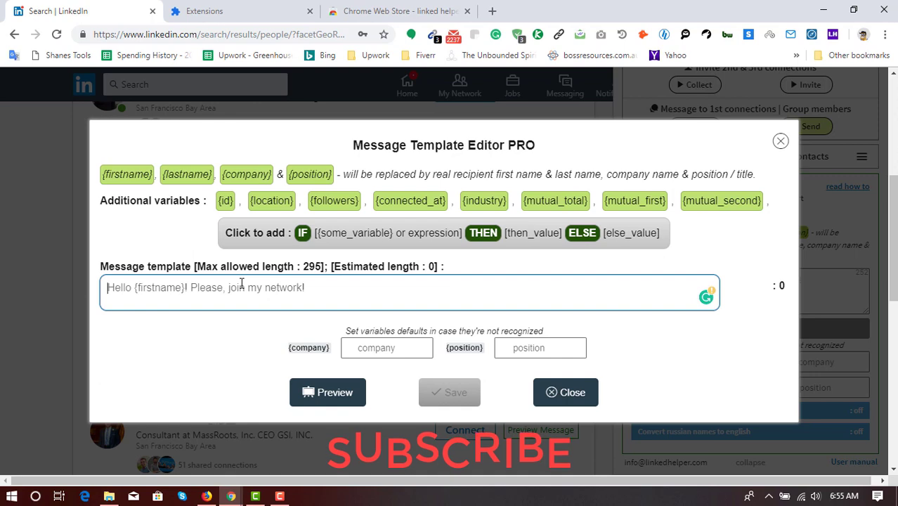
{"action": "type", "text": "Hello"}
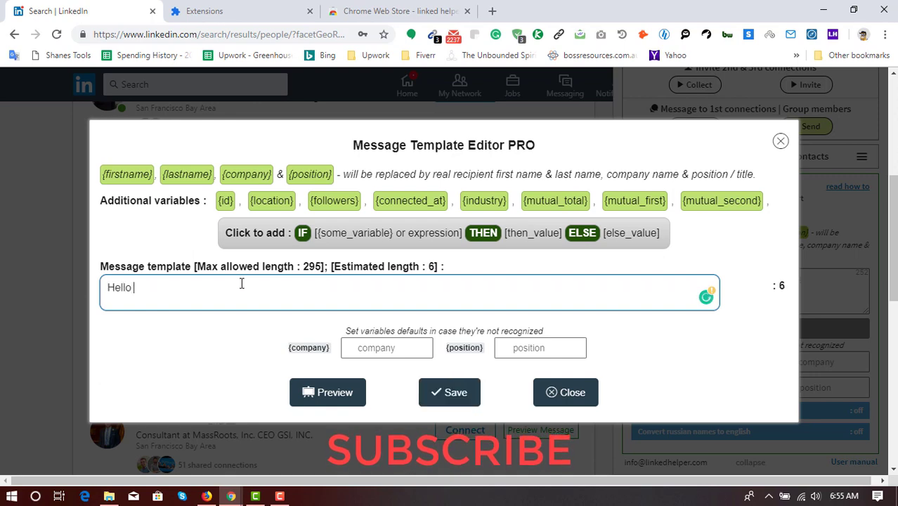
{"action": "left_click", "coordinate": [146, 175]}
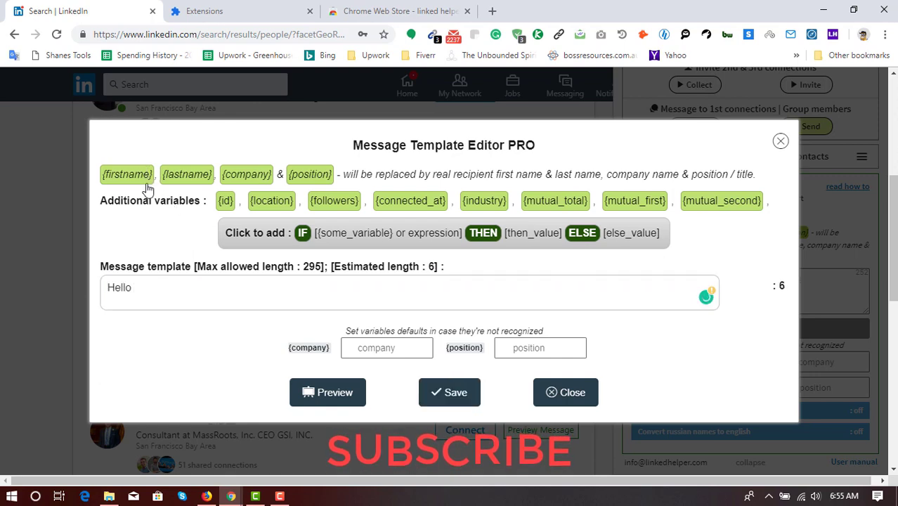
Continue the template with ", this is", the sender's first name, and "a professional Freelance Virtual Assistant assisting peoples like you for almost 6 years."
{"action": "left_click", "coordinate": [205, 303]}
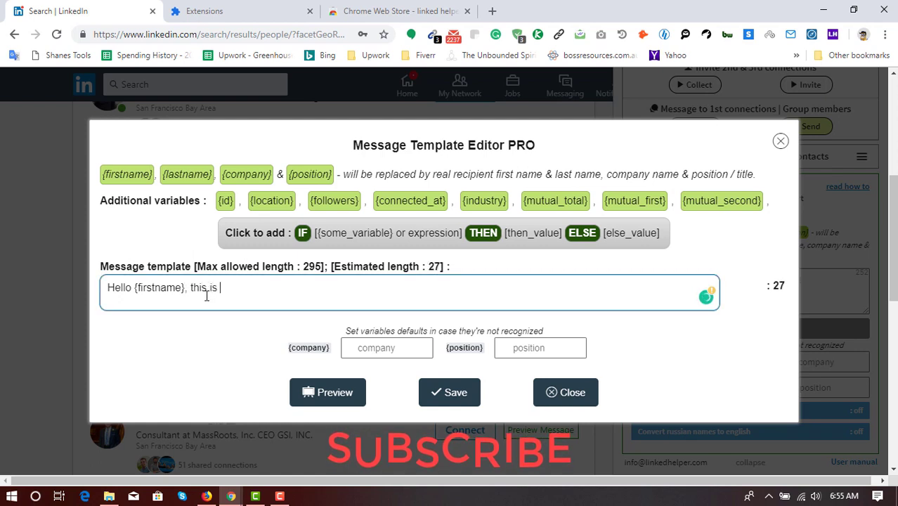
{"action": "type", "text": ", this is Azharul, a professional Freelance Virtual "}
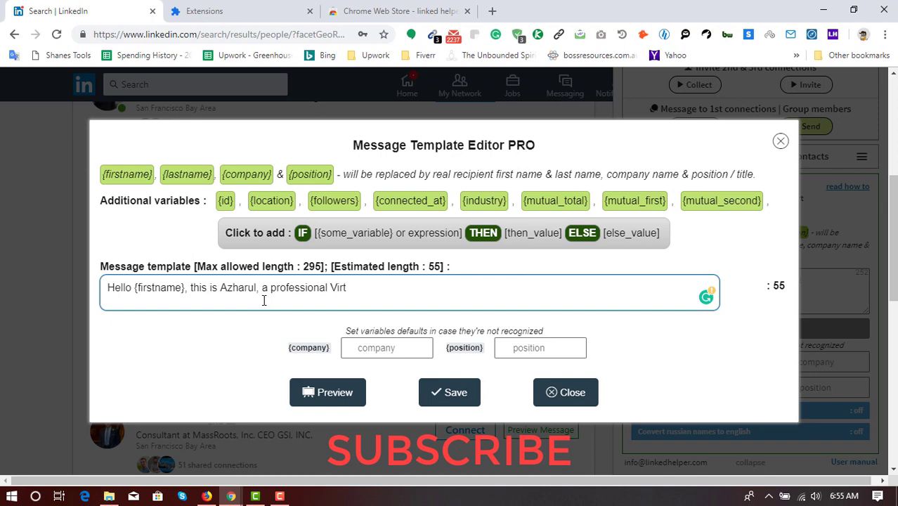
{"action": "type", "text": "Assistant assisting peoples like you for almost 6 yea"}
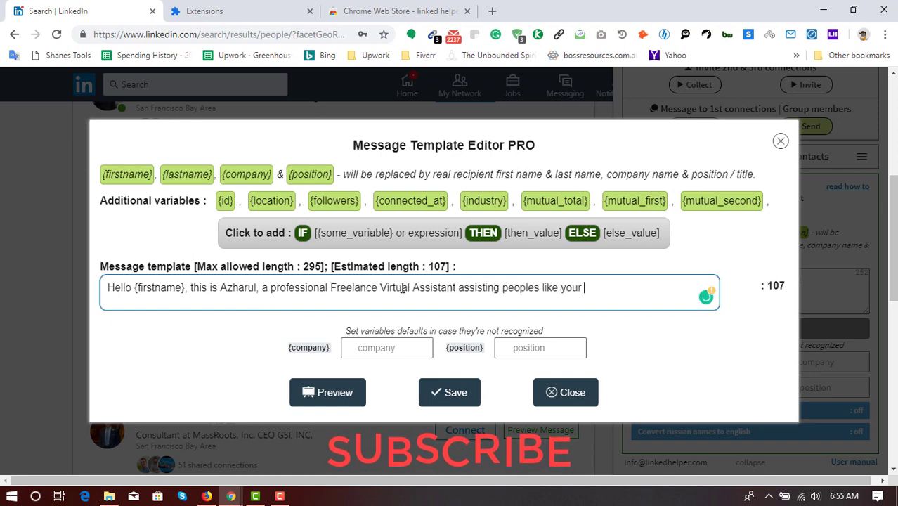
Add "I think we will be able to work together sometime in future, so reached out to be connected." and close with "Kind Regards,"
{"action": "type", "text": "rs. I think we will be able to work tog"}
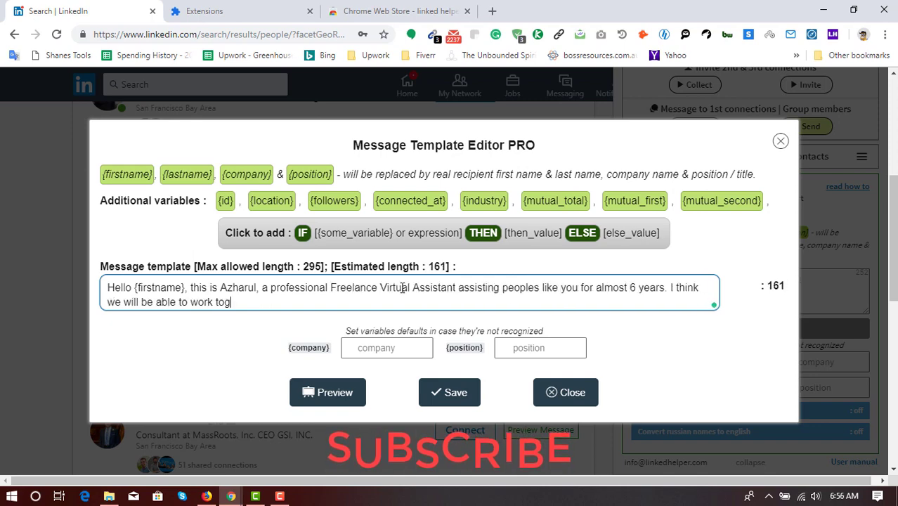
{"action": "type", "text": "ether sometime in future, so reached out to be connected."}
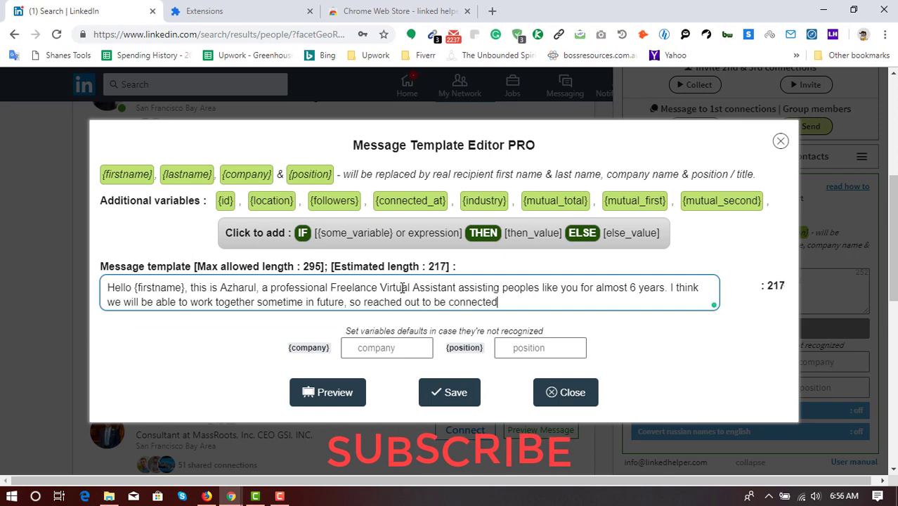
{"action": "key", "text": "Return"}
{"action": "key", "text": "Return"}
{"action": "type", "text": "Kind Regards,"}
Sign the message template with the sender's first name on a new line, and save it
{"action": "key", "text": "Return"}
{"action": "type", "text": "Az"}
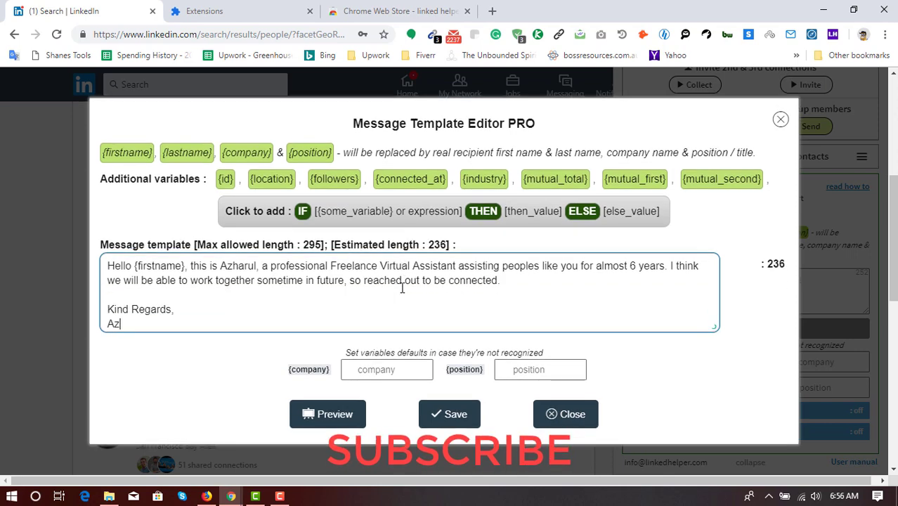
{"action": "type", "text": "harul"}
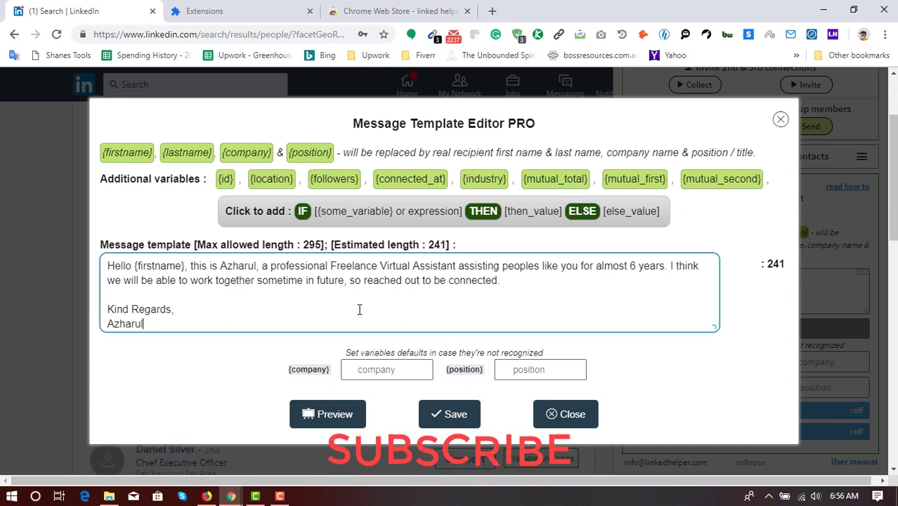
{"action": "left_click", "coordinate": [454, 419]}
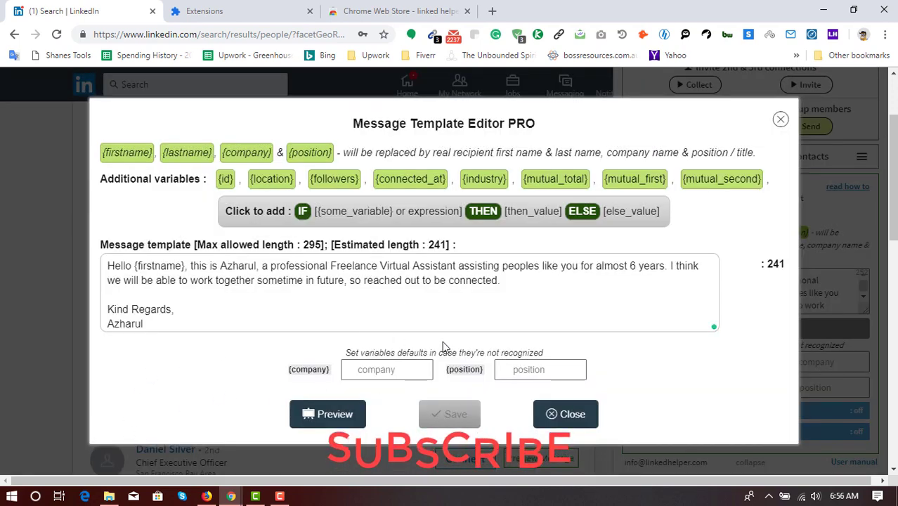
Preview the saved message to check how the {firstname} variable is filled in, then close the preview and the template editor
{"action": "left_click", "coordinate": [551, 426]}
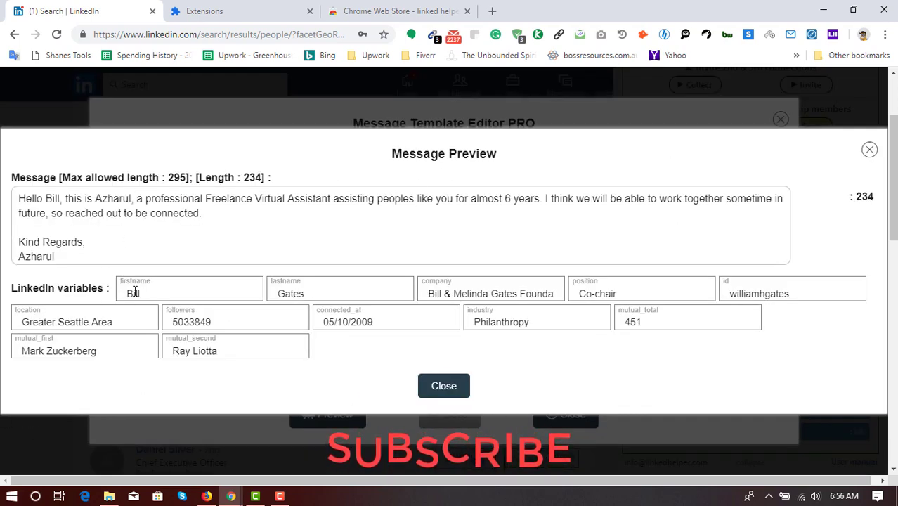
{"action": "left_click_drag", "start_coordinate": [19, 200], "coordinate": [60, 200]}
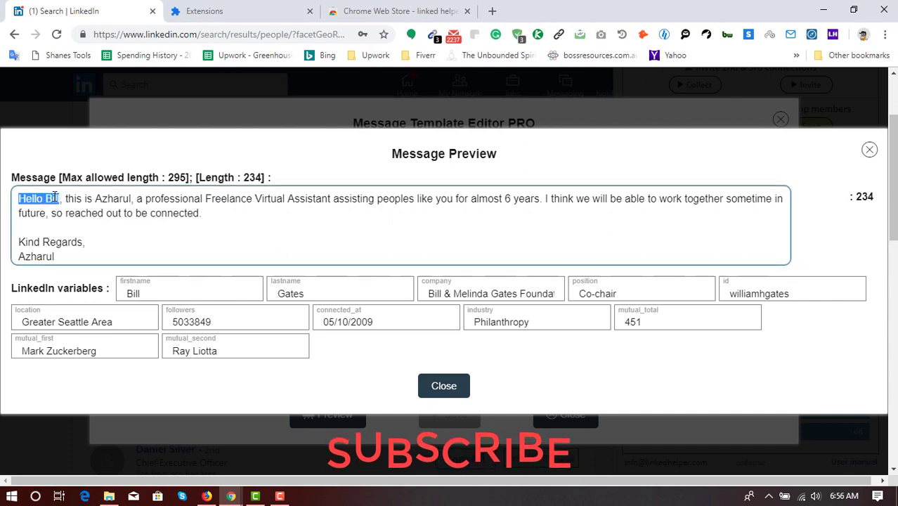
{"action": "left_click", "coordinate": [49, 211]}
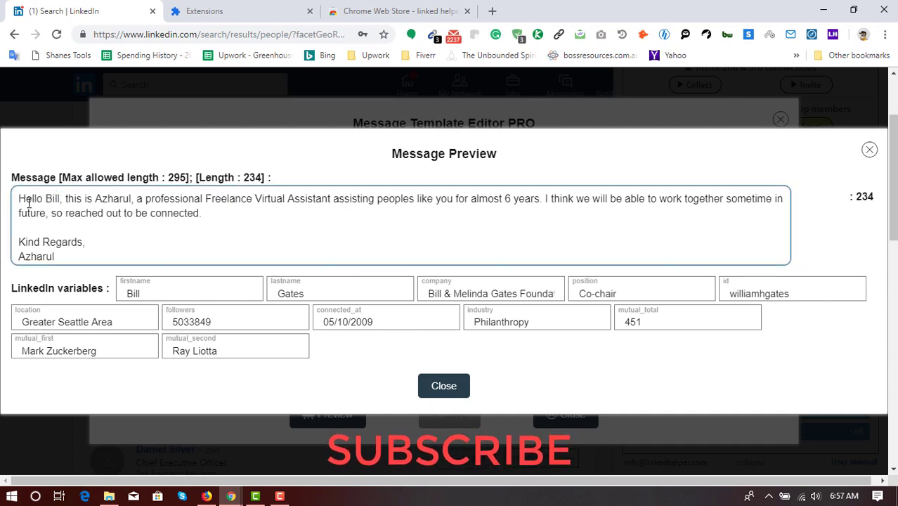
{"action": "double_click", "coordinate": [54, 200]}
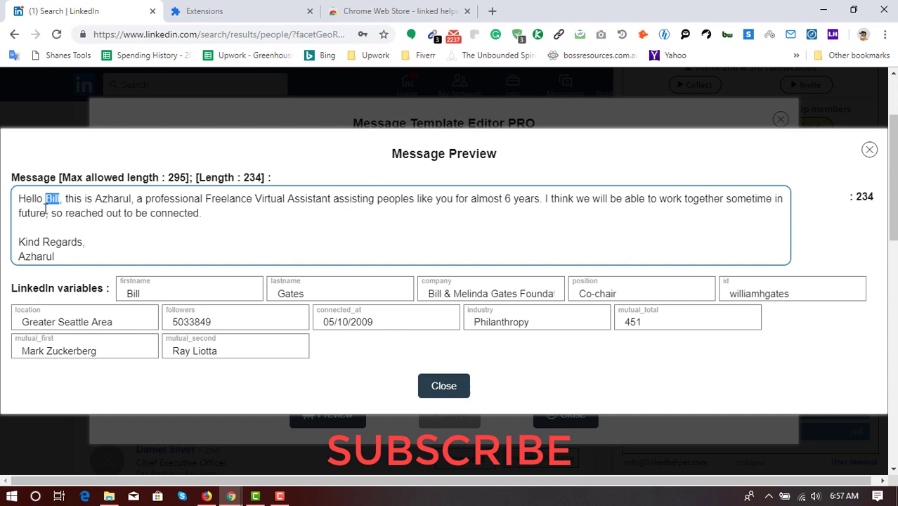
{"action": "left_click", "coordinate": [151, 233]}
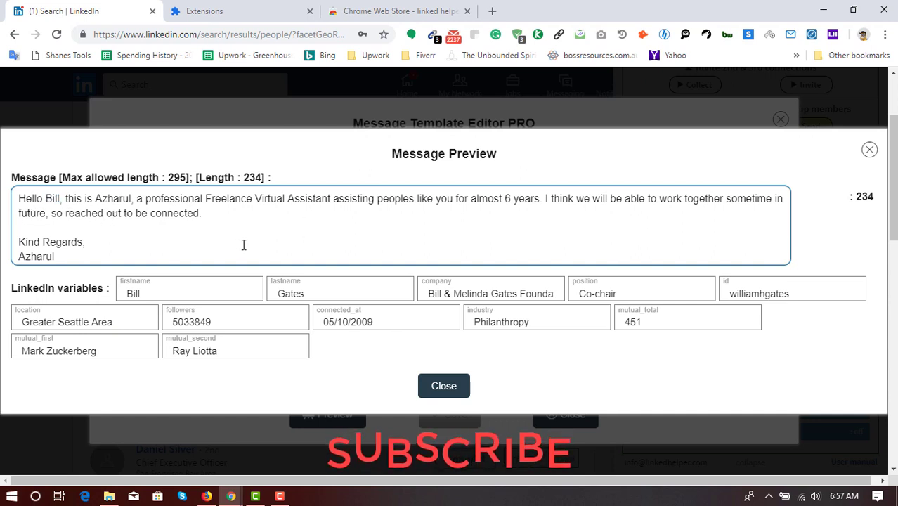
{"action": "scroll", "coordinate": [91, 241], "scroll_direction": "down", "scroll_amount": 3}
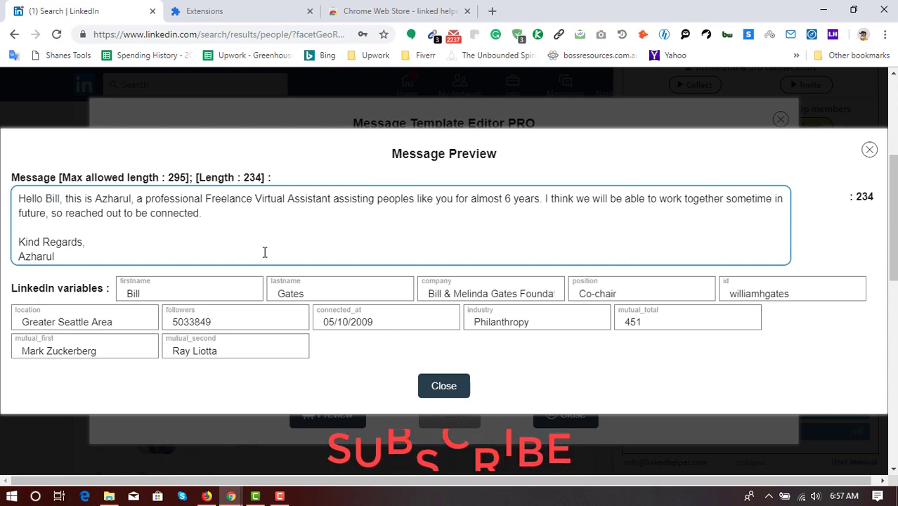
{"action": "left_click", "coordinate": [444, 386]}
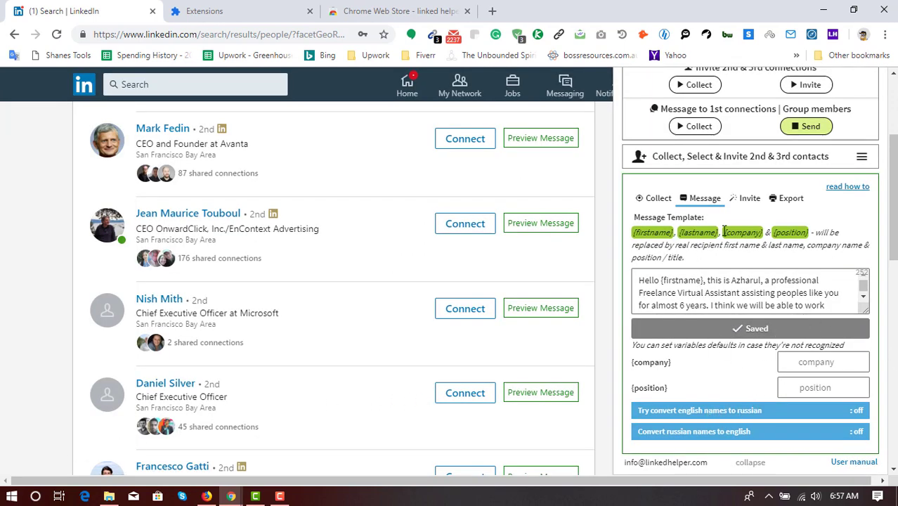
Open the timeout settings for inviting, reset them to the safe timeouts, and check the minimum and maximum seconds
{"action": "left_click", "coordinate": [750, 201]}
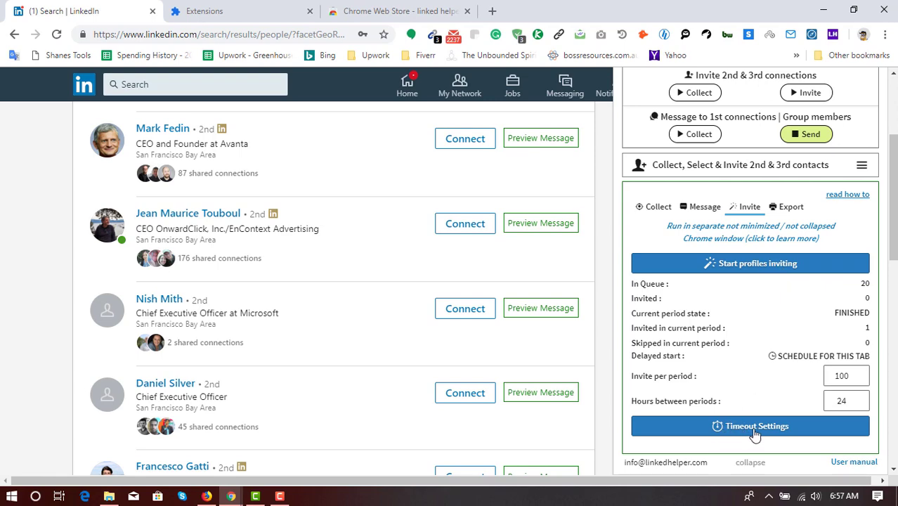
{"action": "left_click", "coordinate": [754, 430]}
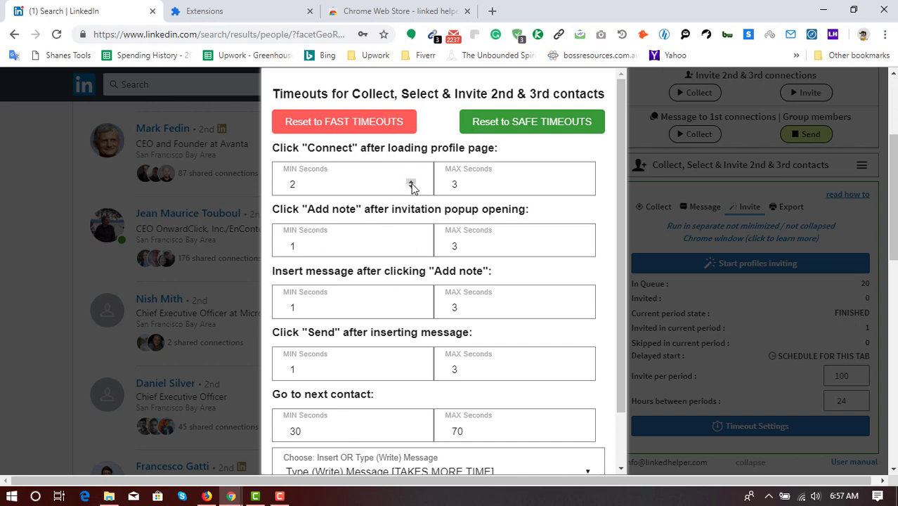
{"action": "scroll", "coordinate": [429, 376], "scroll_direction": "down", "scroll_amount": 2}
{"action": "scroll", "coordinate": [430, 392], "scroll_direction": "up", "scroll_amount": 3}
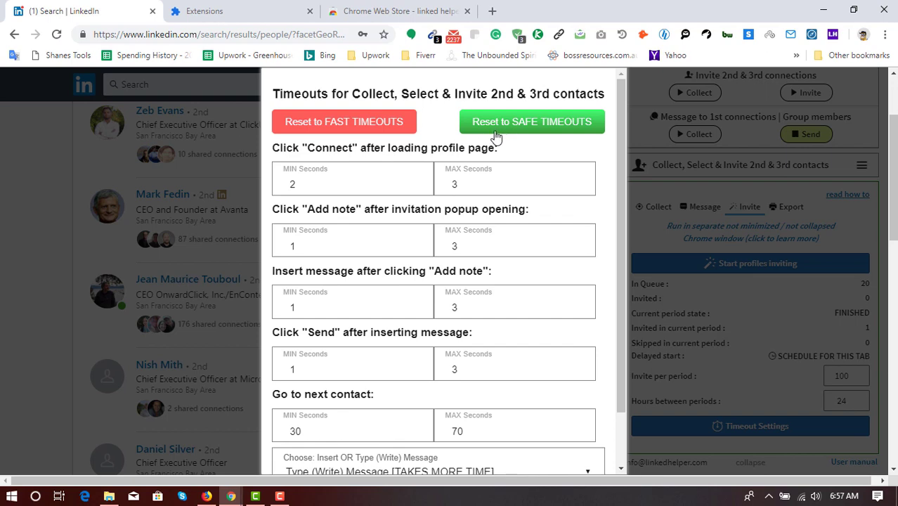
{"action": "left_click", "coordinate": [563, 136]}
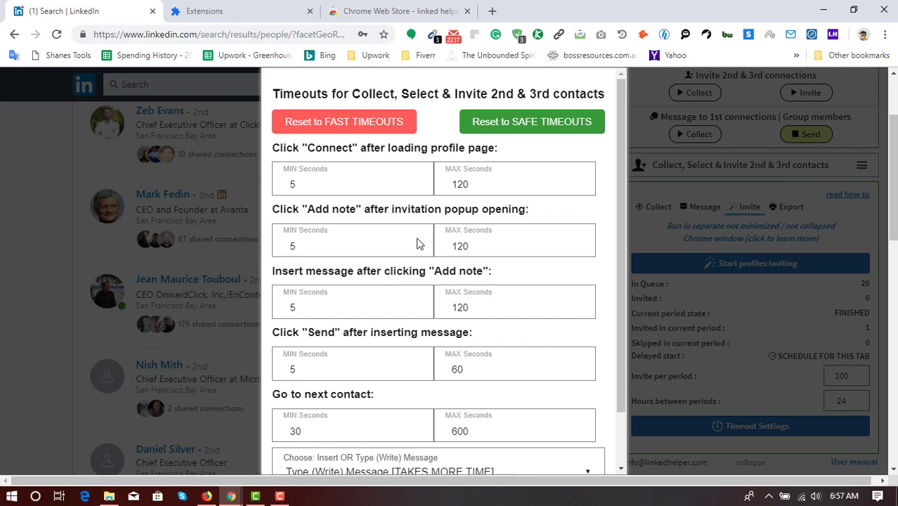
{"action": "scroll", "coordinate": [492, 281], "scroll_direction": "down", "scroll_amount": 2}
{"action": "scroll", "coordinate": [449, 268], "scroll_direction": "up", "scroll_amount": 2}
{"action": "left_click", "coordinate": [478, 249]}
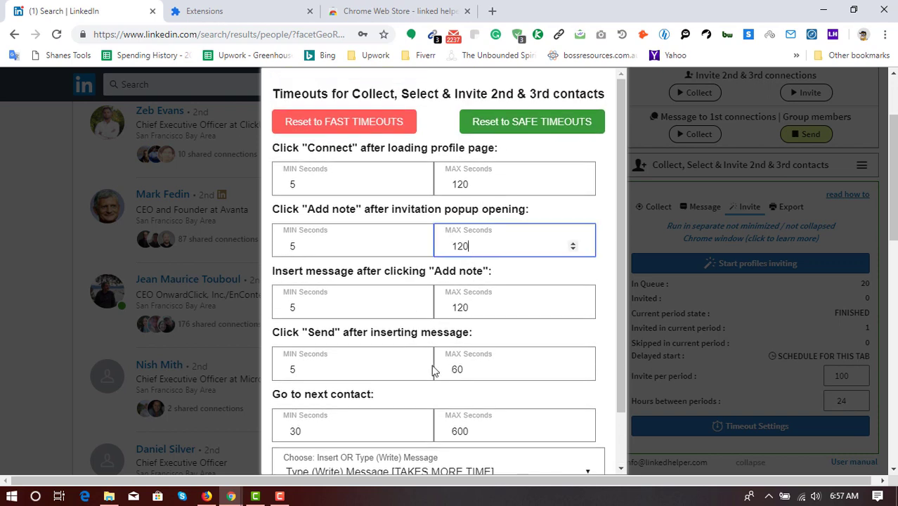
{"action": "scroll", "coordinate": [495, 337], "scroll_direction": "down", "scroll_amount": 1}
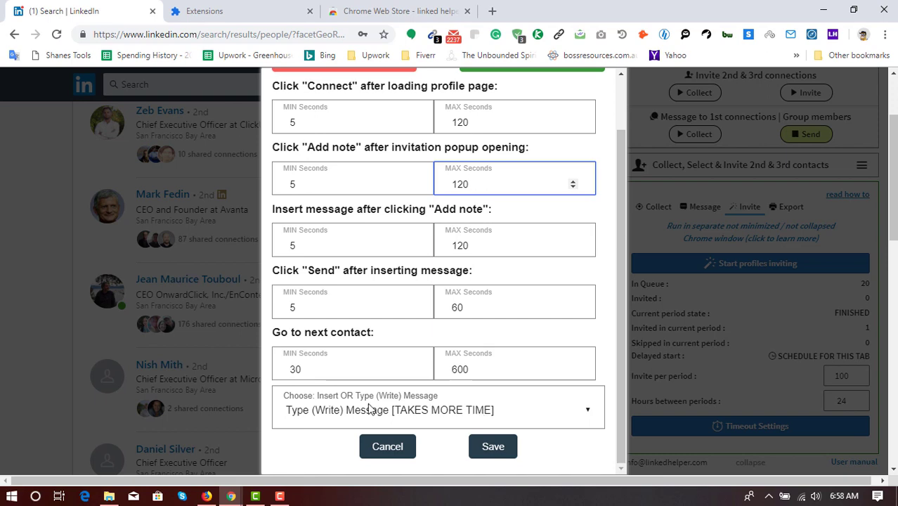
Review the safe timeout values for inviting and reset all of them to the fast timeouts
{"action": "scroll", "coordinate": [393, 380], "scroll_direction": "up", "scroll_amount": 1}
{"action": "scroll", "coordinate": [422, 366], "scroll_direction": "down", "scroll_amount": 1}
{"action": "scroll", "coordinate": [437, 367], "scroll_direction": "up", "scroll_amount": 1}
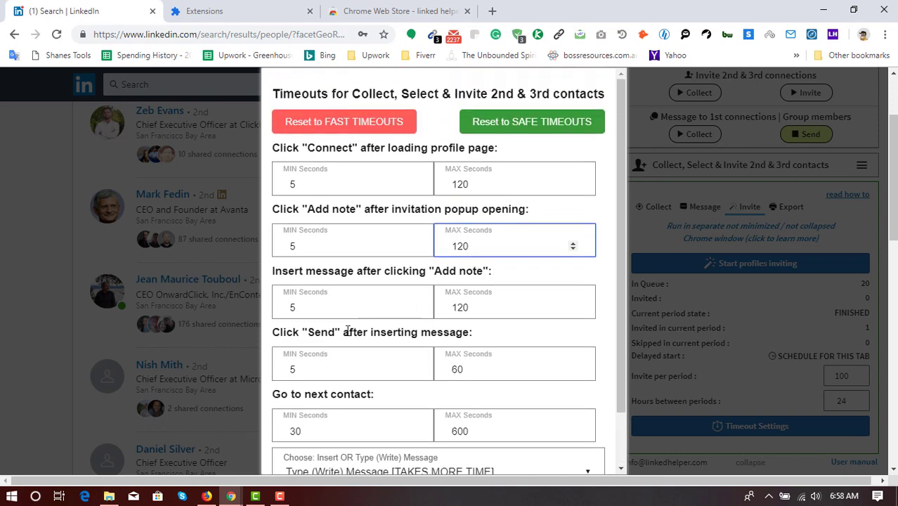
{"action": "scroll", "coordinate": [453, 411], "scroll_direction": "down", "scroll_amount": 1}
{"action": "scroll", "coordinate": [420, 363], "scroll_direction": "up", "scroll_amount": 1}
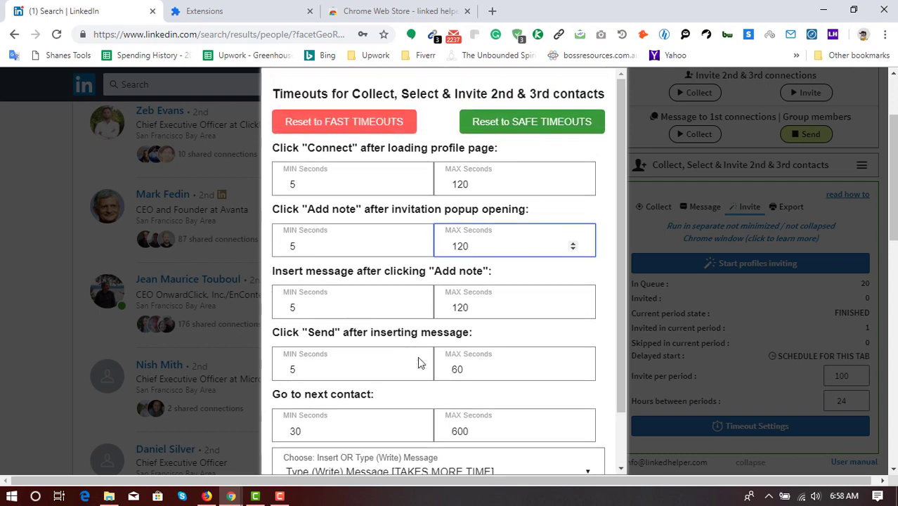
{"action": "left_click", "coordinate": [302, 134]}
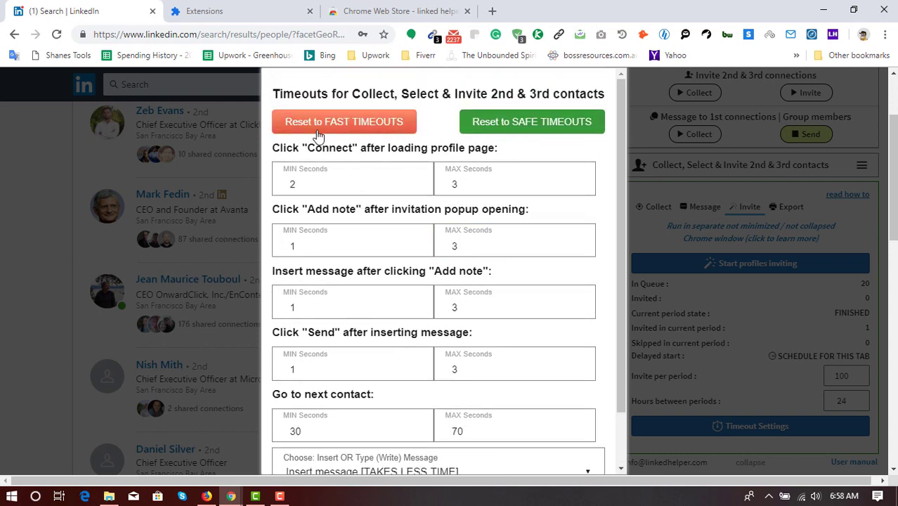
{"action": "scroll", "coordinate": [413, 236], "scroll_direction": "down", "scroll_amount": 1}
{"action": "scroll", "coordinate": [414, 237], "scroll_direction": "down", "scroll_amount": 3}
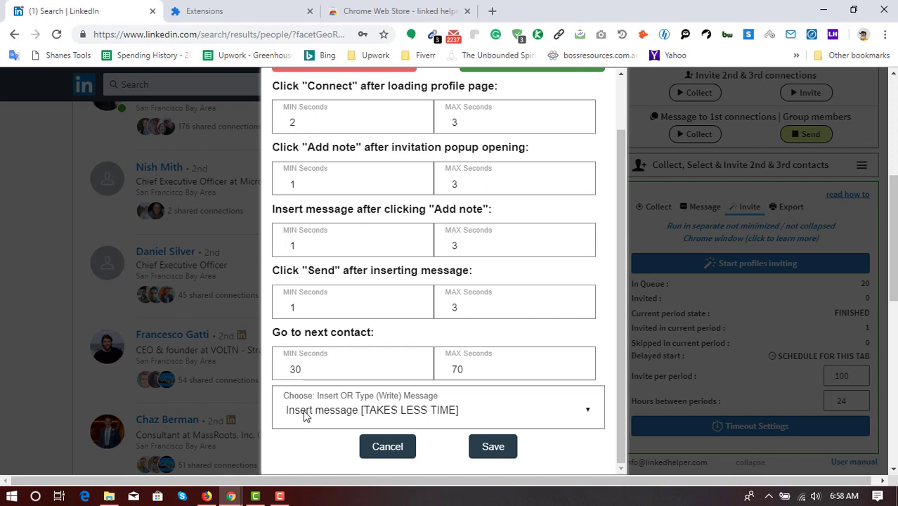
Set the message entry method in the timeout settings to "Type (Write) Message [TAKES MORE TIME]"
{"action": "left_click", "coordinate": [387, 418]}
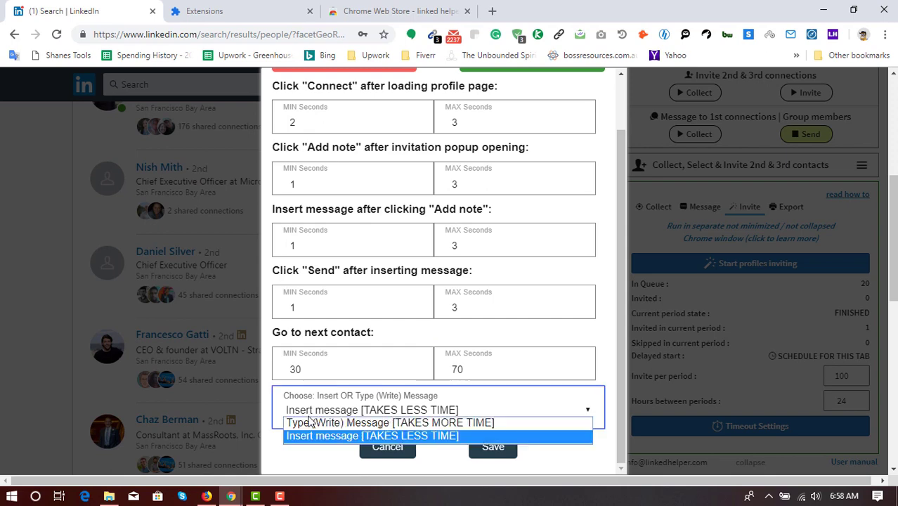
{"action": "left_click", "coordinate": [398, 425]}
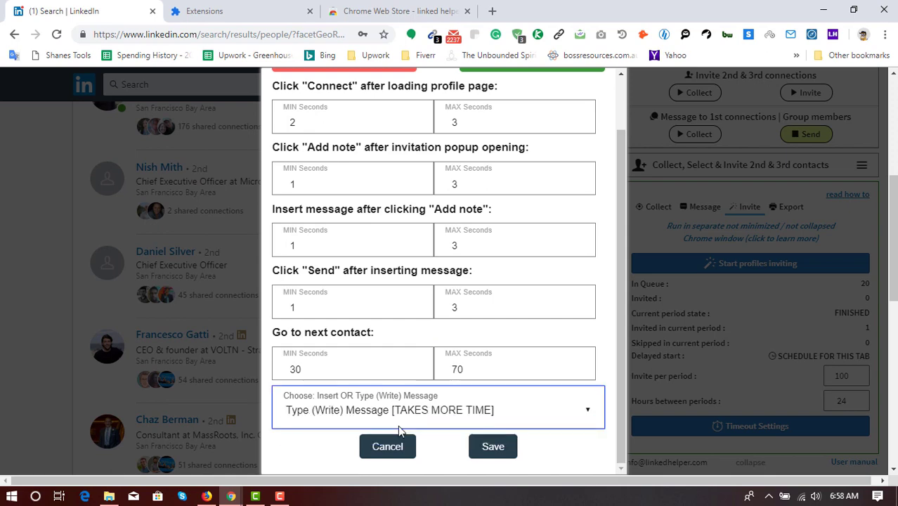
{"action": "left_click", "coordinate": [433, 409]}
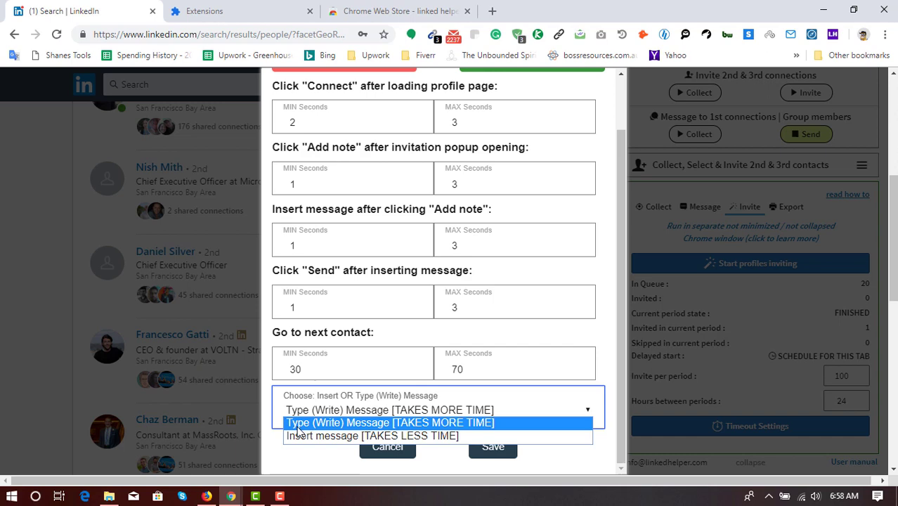
{"action": "left_click", "coordinate": [416, 427]}
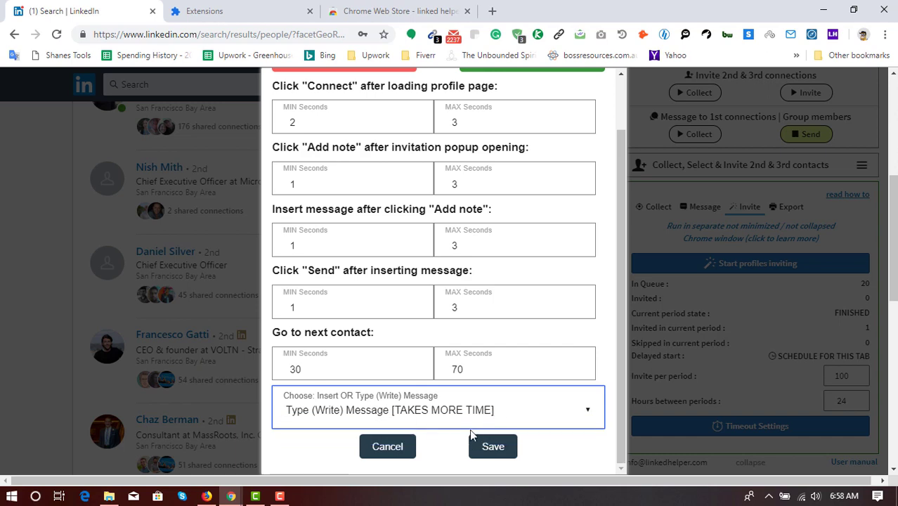
Check the fast timeout values once more, save the timeout settings and close the notice
{"action": "scroll", "coordinate": [473, 251], "scroll_direction": "up", "scroll_amount": 3}
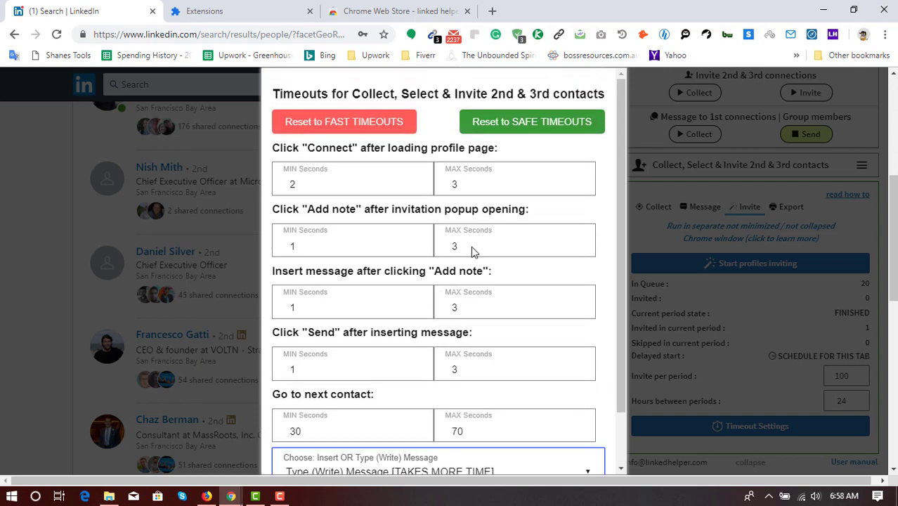
{"action": "scroll", "coordinate": [493, 303], "scroll_direction": "down", "scroll_amount": 2}
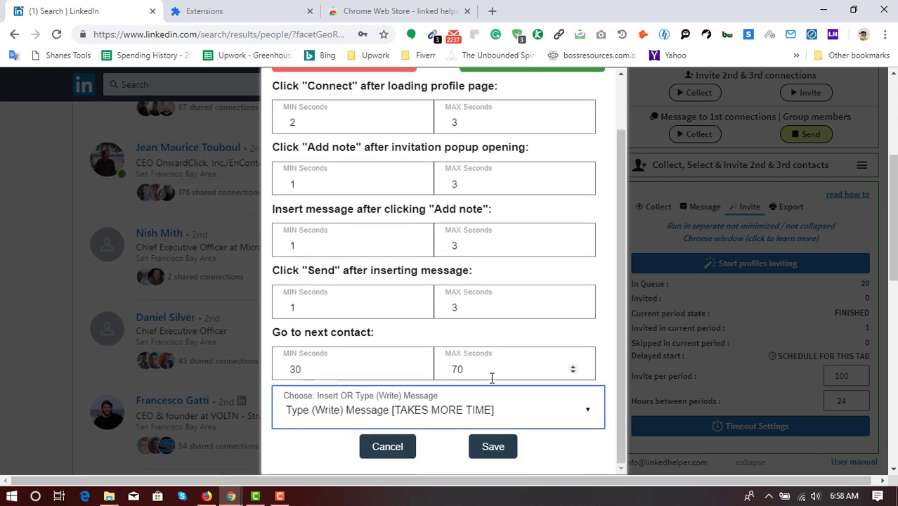
{"action": "left_click", "coordinate": [493, 447]}
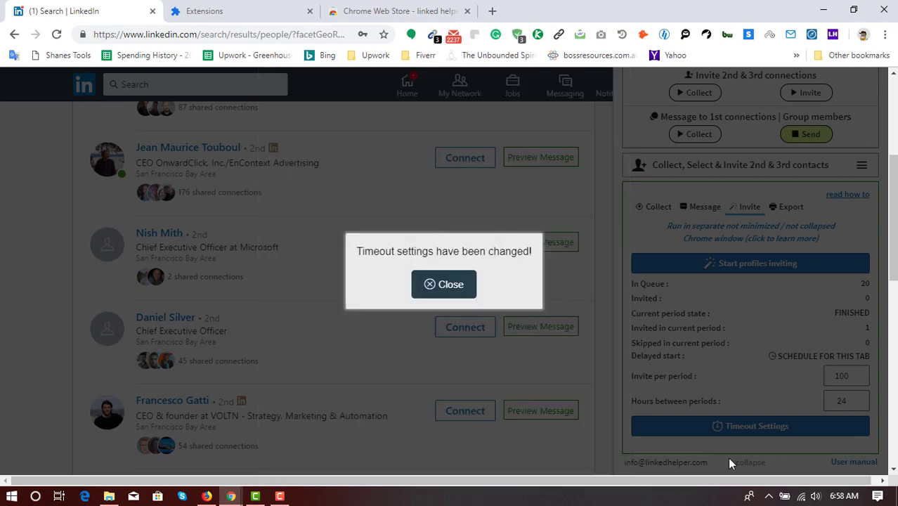
{"action": "left_click", "coordinate": [441, 285]}
Start inviting the queued profiles, completing the first contact's note with the saved template text and the sender's first name
{"action": "scroll", "coordinate": [310, 349], "scroll_direction": "up", "scroll_amount": 2}
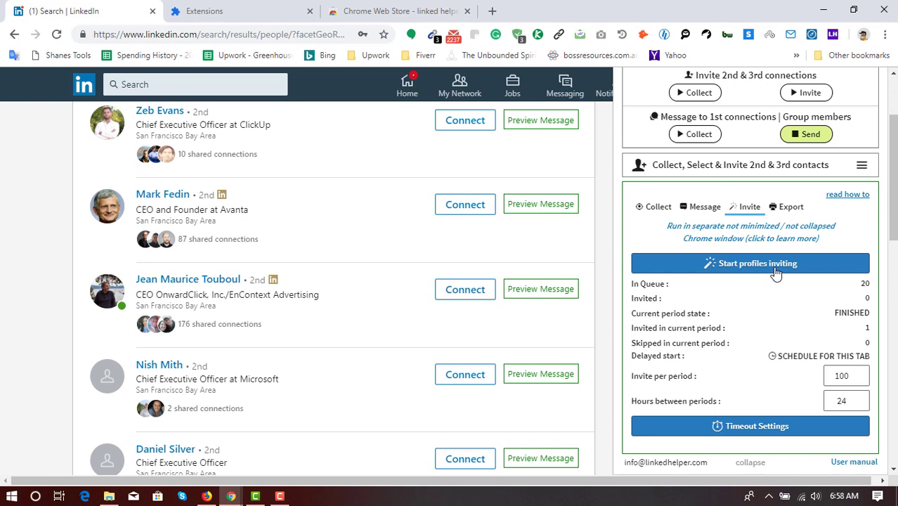
{"action": "left_click", "coordinate": [744, 274]}
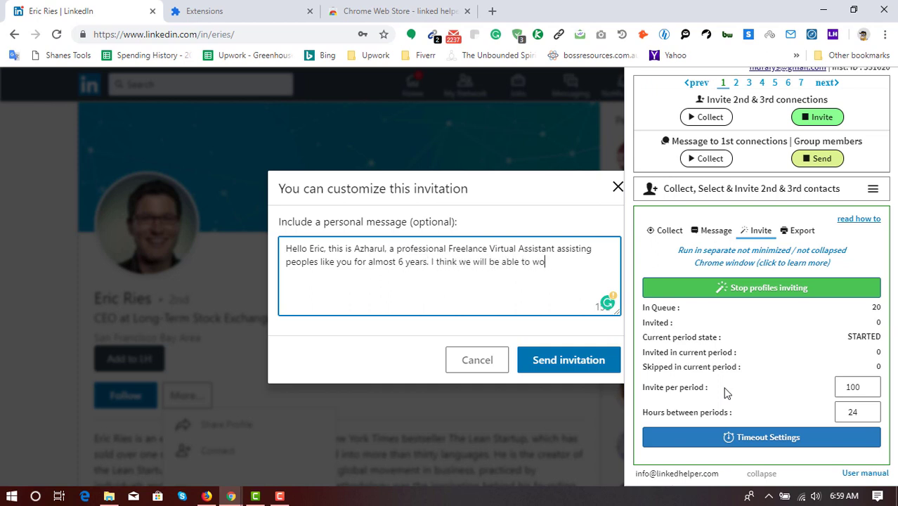
{"action": "type", "text": "sometime in future, so reached out to be connected."}
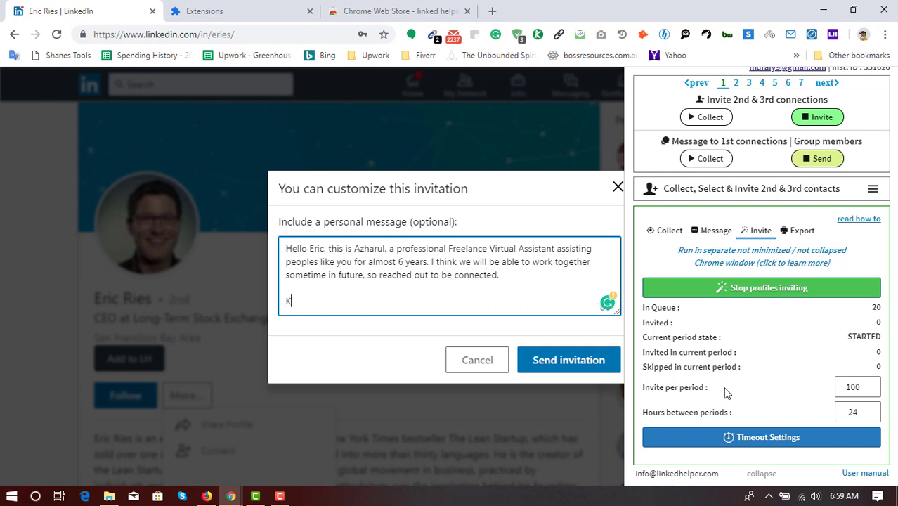
{"action": "key", "text": "Return"}
{"action": "type", "text": "Azharul"}
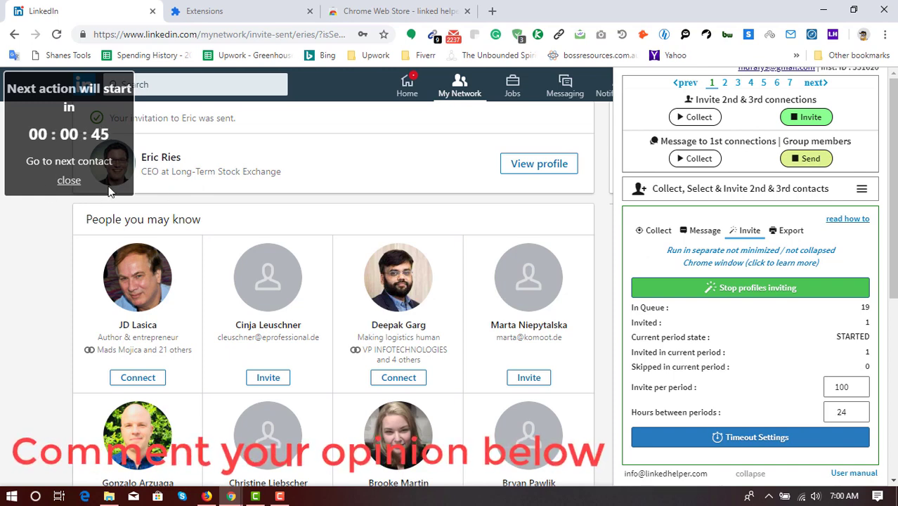
{"action": "left_click", "coordinate": [69, 180]}
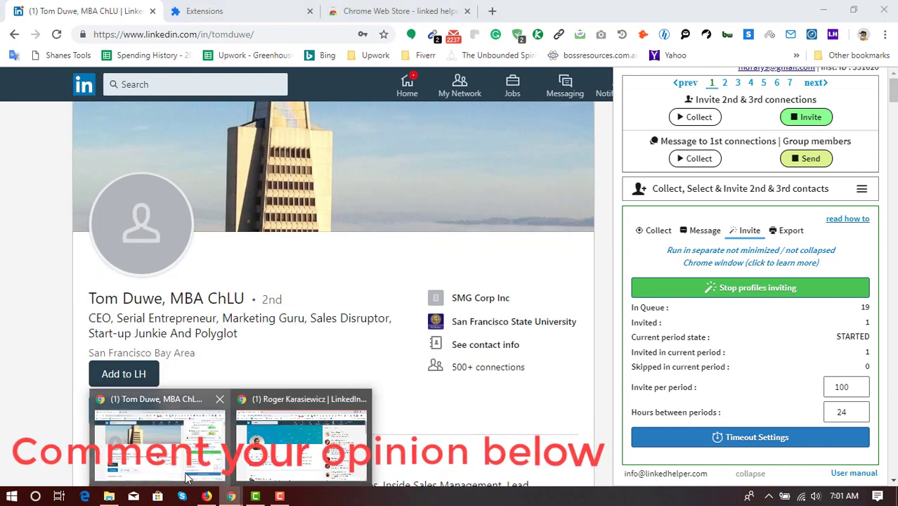
Open a separate browser window while the inviting runs and load quora.com in it
{"action": "mouse_move", "coordinate": [244, 499]}
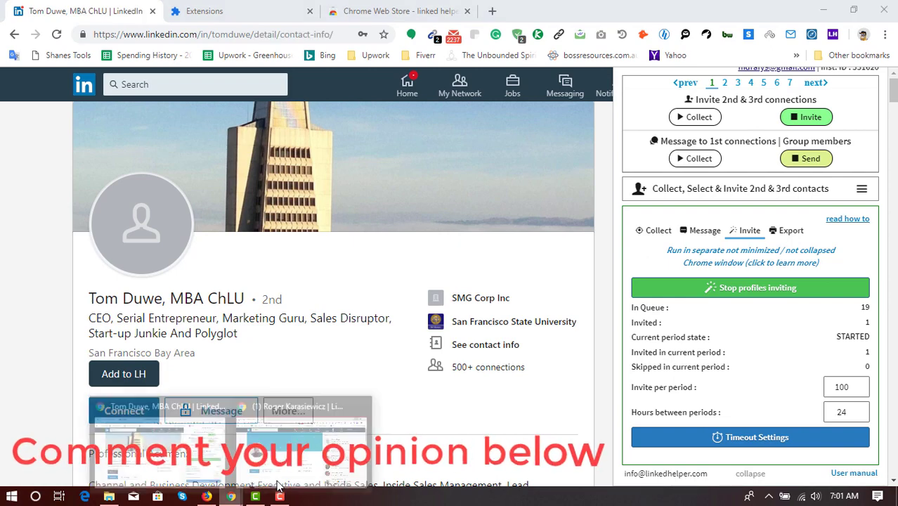
{"action": "left_click", "coordinate": [301, 461]}
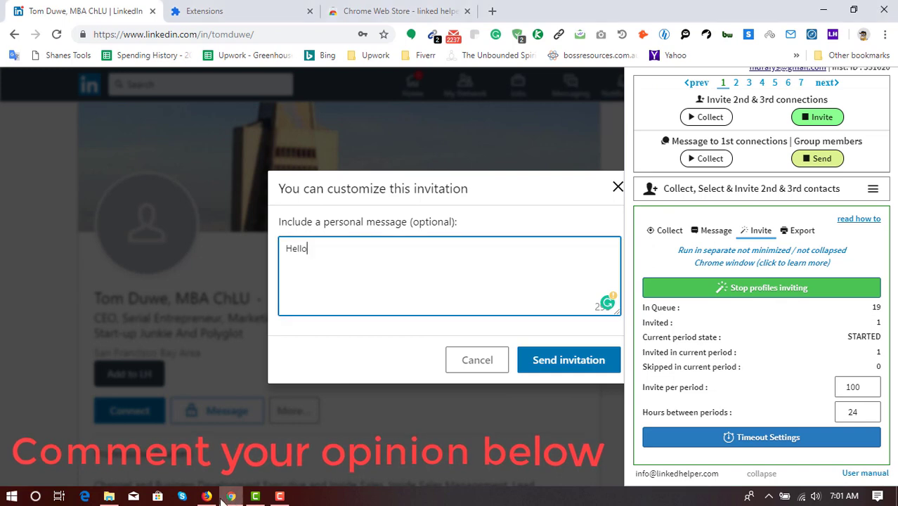
{"action": "left_click", "coordinate": [885, 34]}
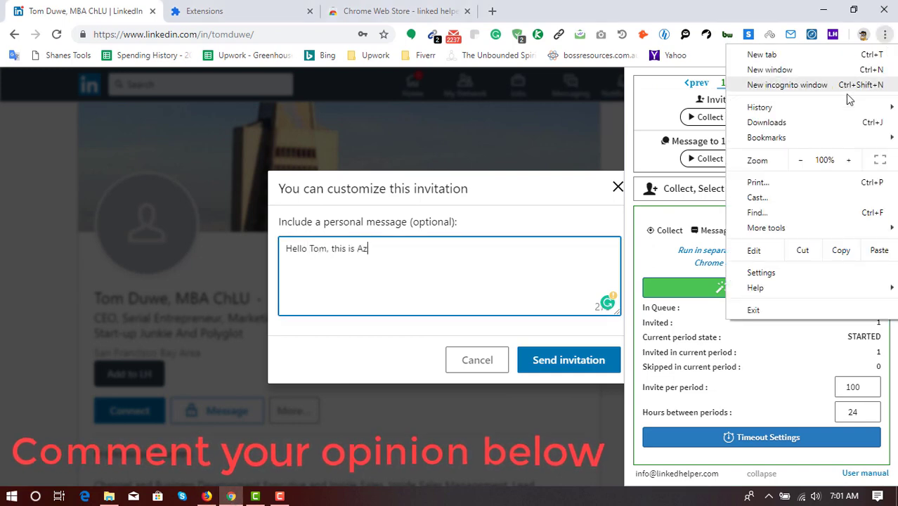
{"action": "left_click", "coordinate": [786, 73]}
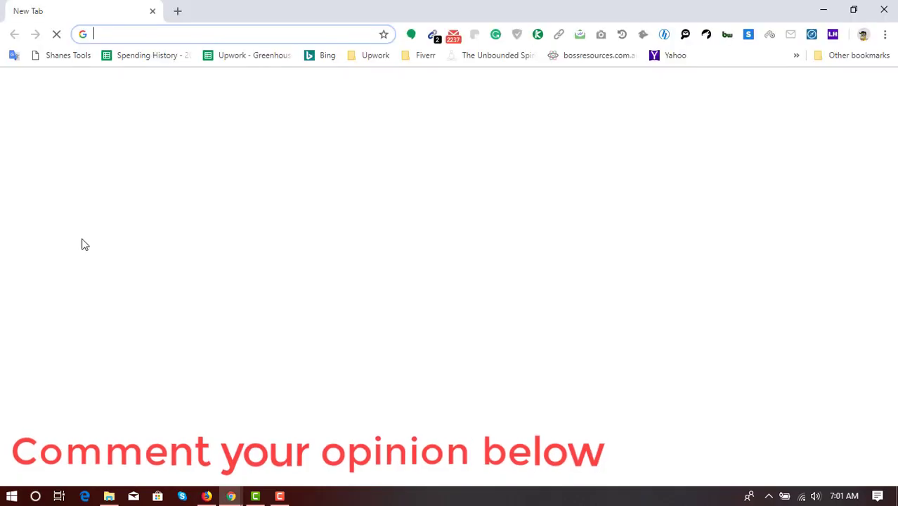
{"action": "type", "text": "quo"}
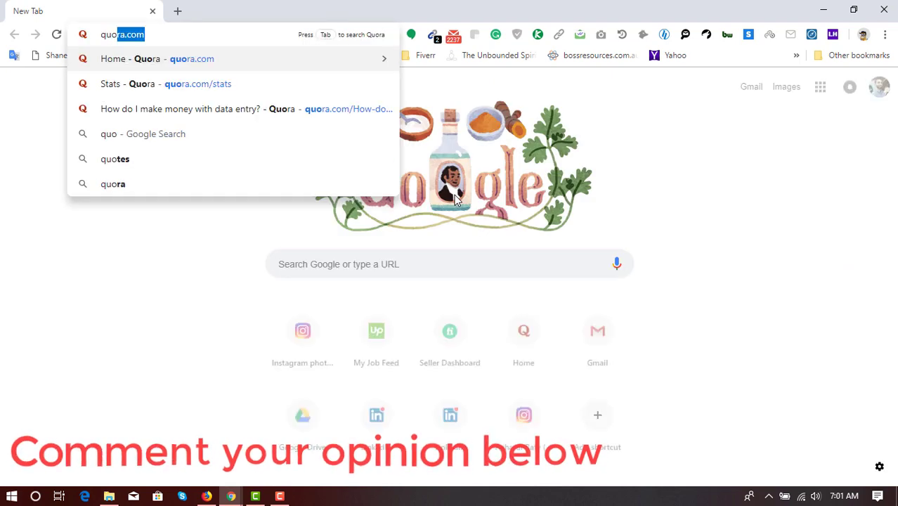
{"action": "key", "text": "Return"}
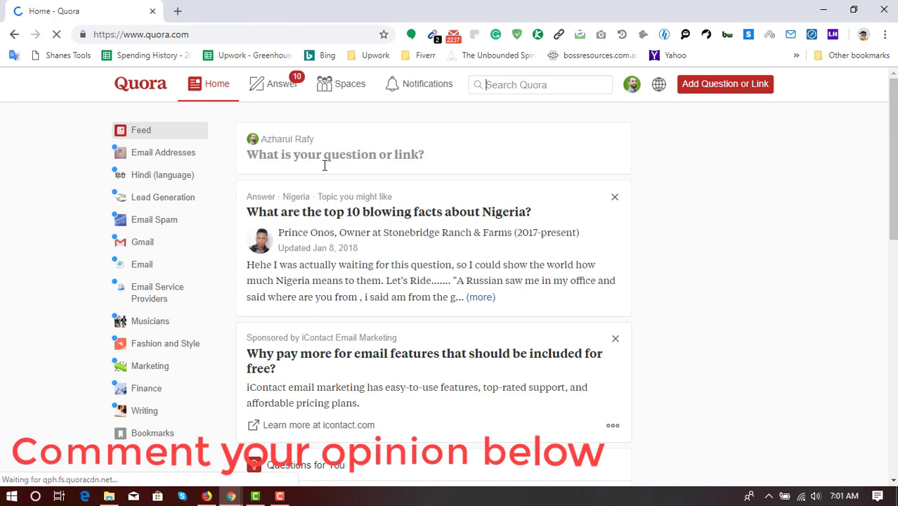
Load upwork.com in a second tab of the new window and return to the Quora tab
{"action": "left_click", "coordinate": [176, 9]}
{"action": "type", "text": "up"}
{"action": "key", "text": "Return"}
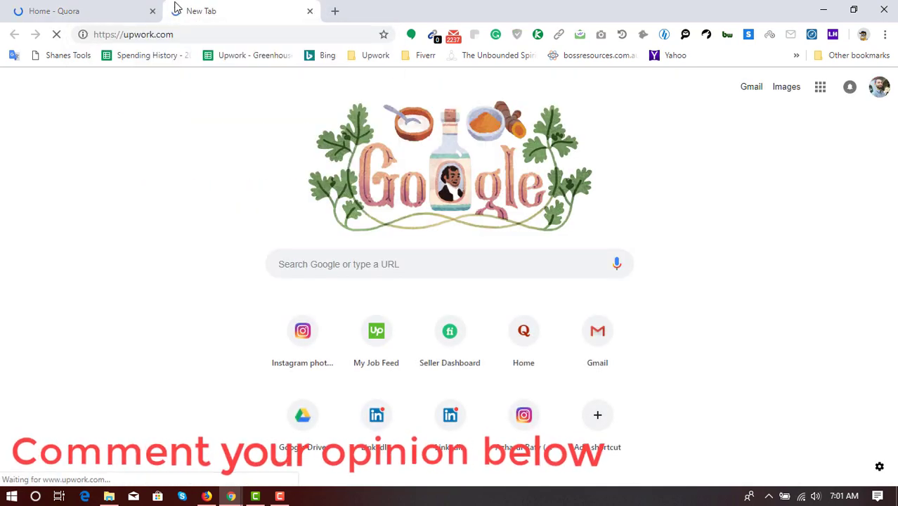
{"action": "left_click", "coordinate": [40, 12]}
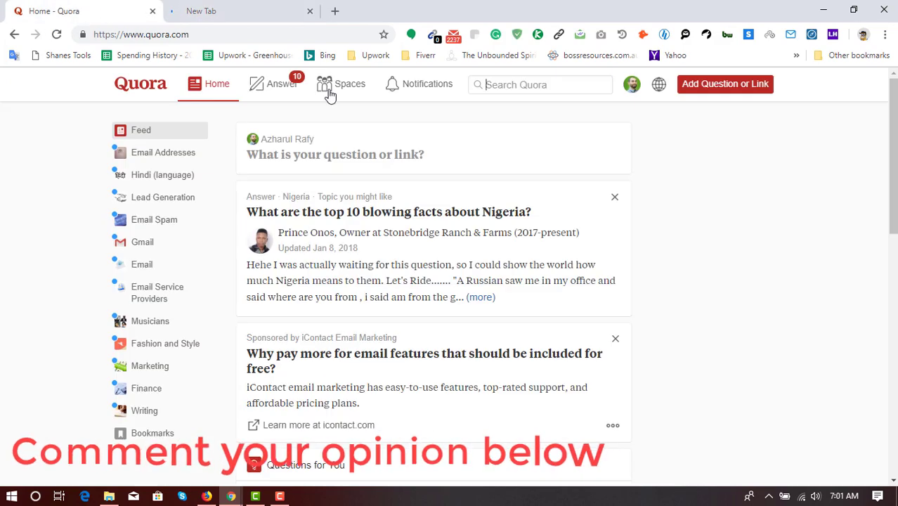
Return to the LinkedIn window and complete the second contact's note with "be able to work together sometime in future, so reached out to be connected."
{"action": "mouse_move", "coordinate": [232, 496]}
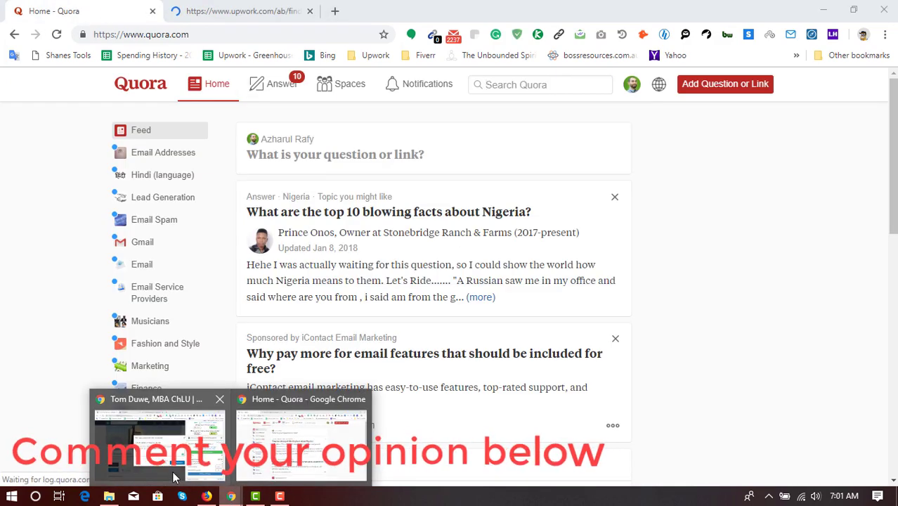
{"action": "left_click", "coordinate": [174, 478]}
{"action": "type", "text": "be able t"}
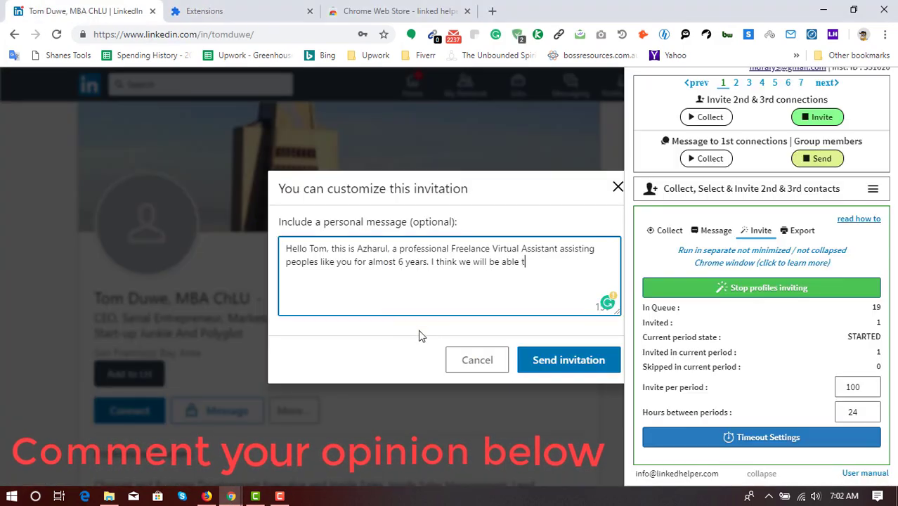
{"action": "type", "text": "o work together"}
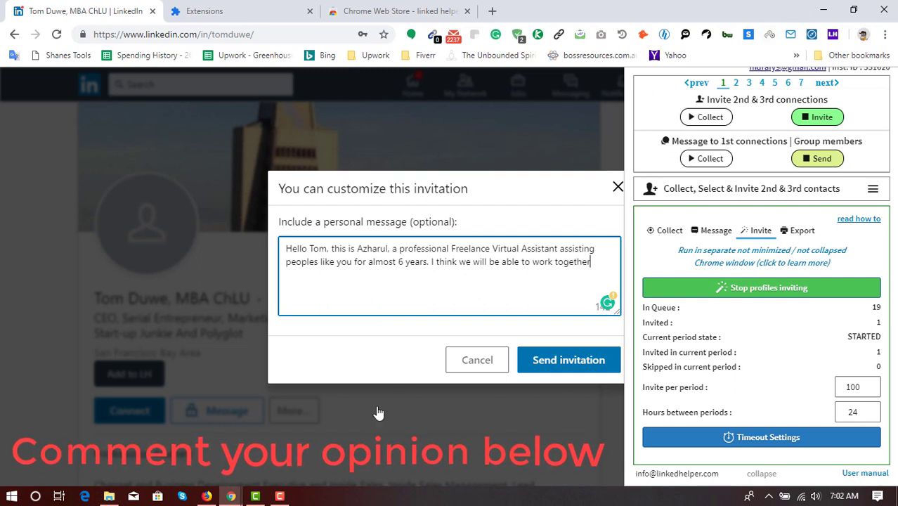
{"action": "type", "text": " sometime in fu"}
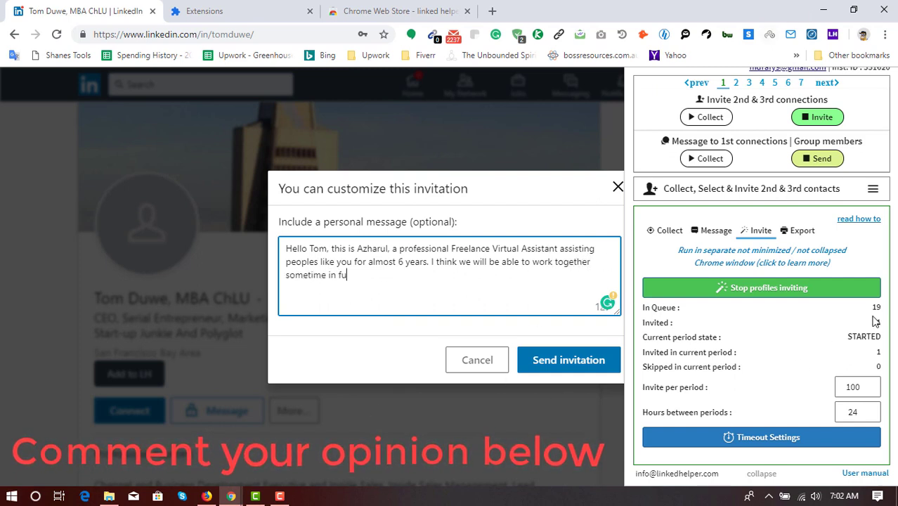
{"action": "type", "text": "ture, so reached out to be connected."}
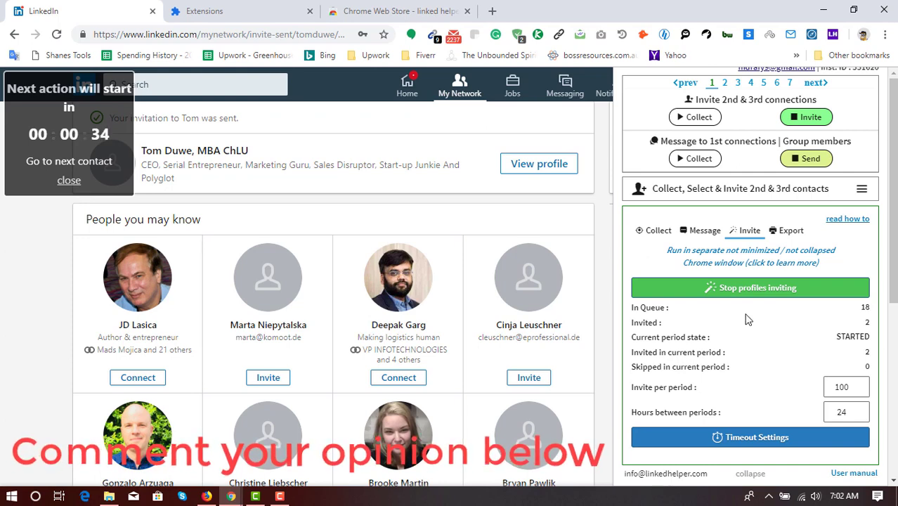
{"action": "left_click", "coordinate": [891, 340]}
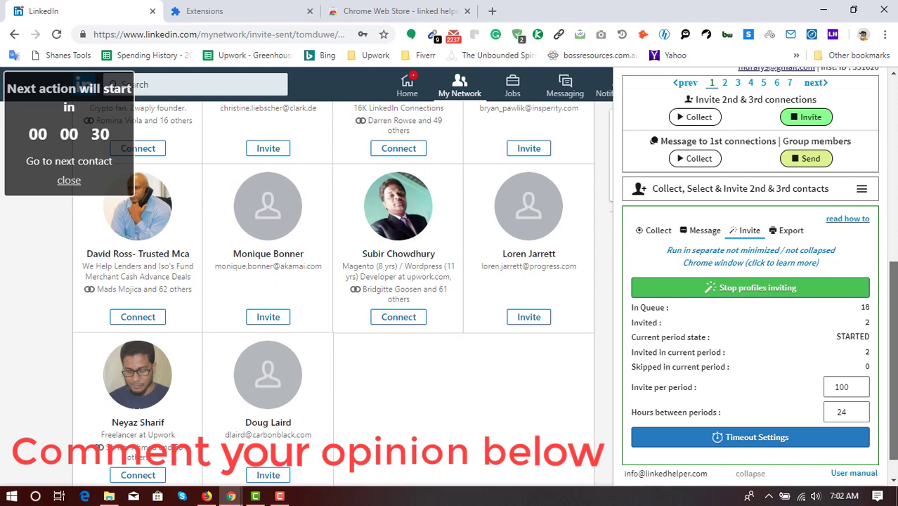
{"action": "scroll", "coordinate": [9, 317], "scroll_direction": "up", "scroll_amount": 5}
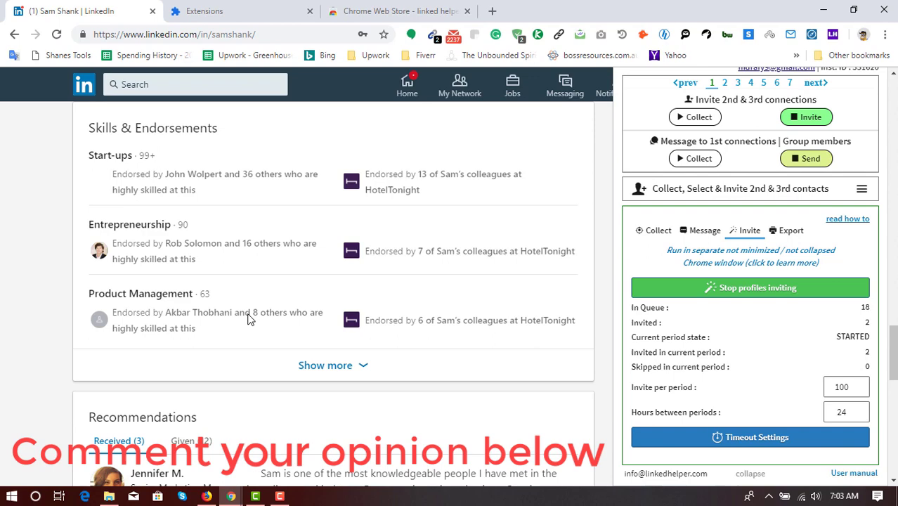
Open the list of Linked Helper modules and look through all the available functions
{"action": "left_click", "coordinate": [861, 189]}
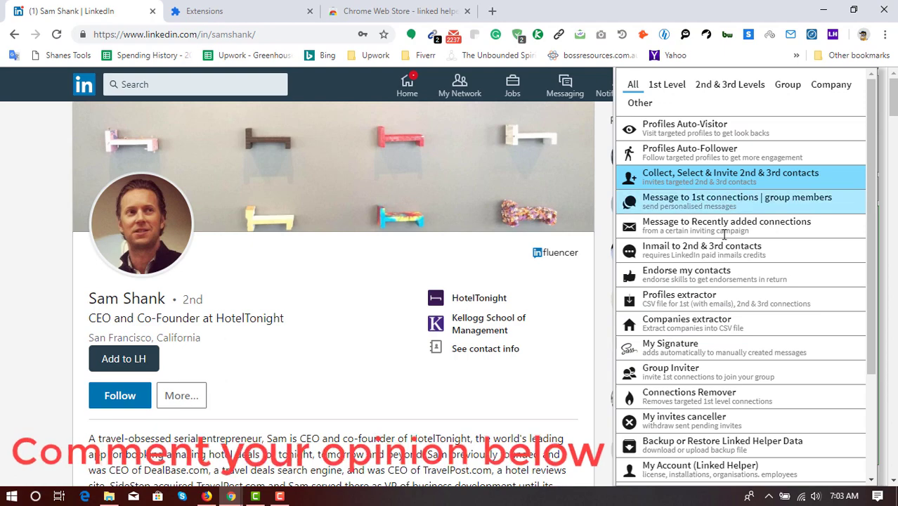
{"action": "scroll", "coordinate": [766, 372], "scroll_direction": "down", "scroll_amount": 2}
{"action": "scroll", "coordinate": [764, 369], "scroll_direction": "down", "scroll_amount": 1}
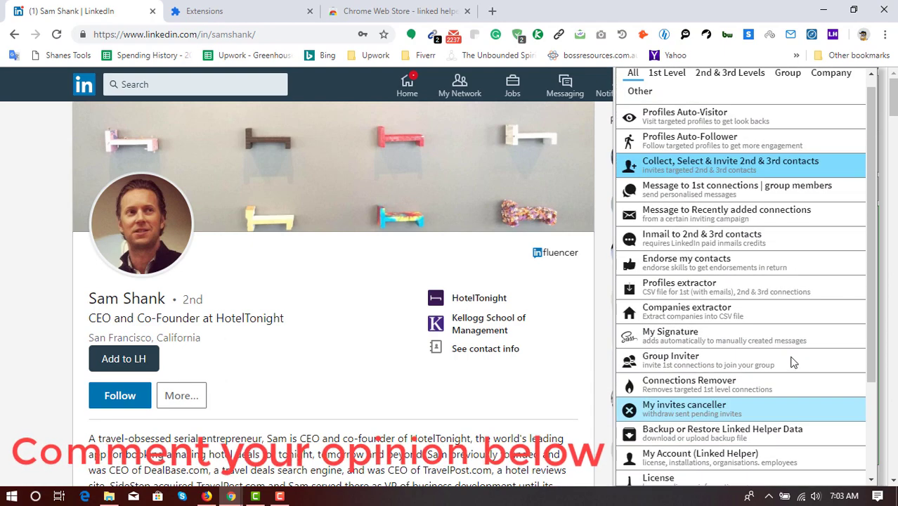
{"action": "scroll", "coordinate": [792, 362], "scroll_direction": "down", "scroll_amount": 2}
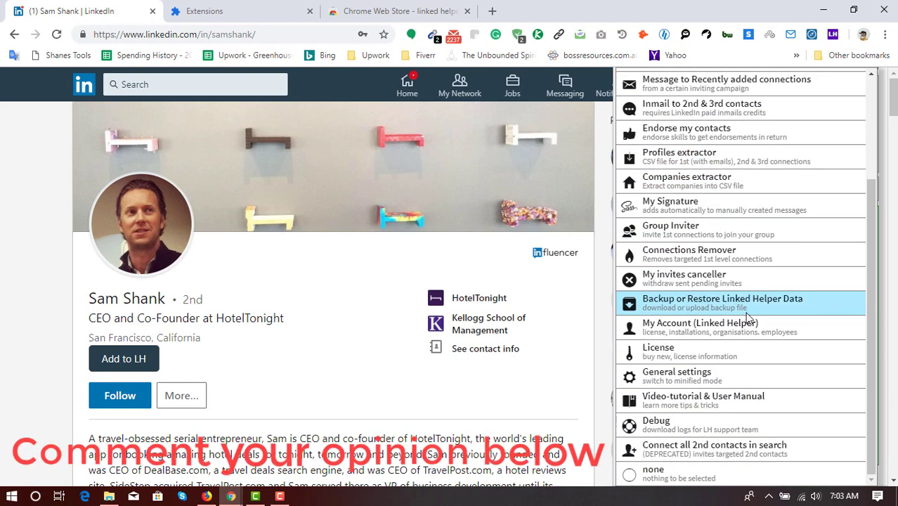
{"action": "scroll", "coordinate": [748, 295], "scroll_direction": "up", "scroll_amount": 2}
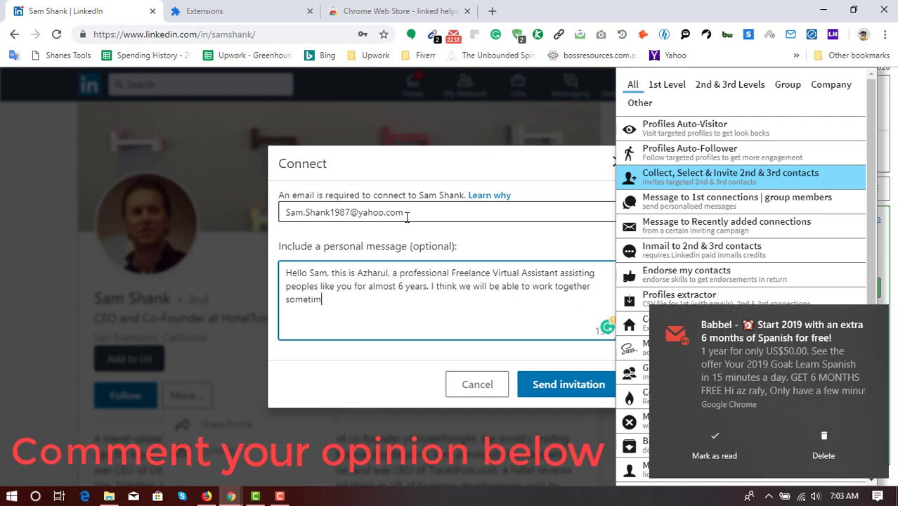
Complete the third contact's invitation note with "future, so reached out to be connected.", "Kind Regards," and the sender's first name
{"action": "type", "text": "future, so "}
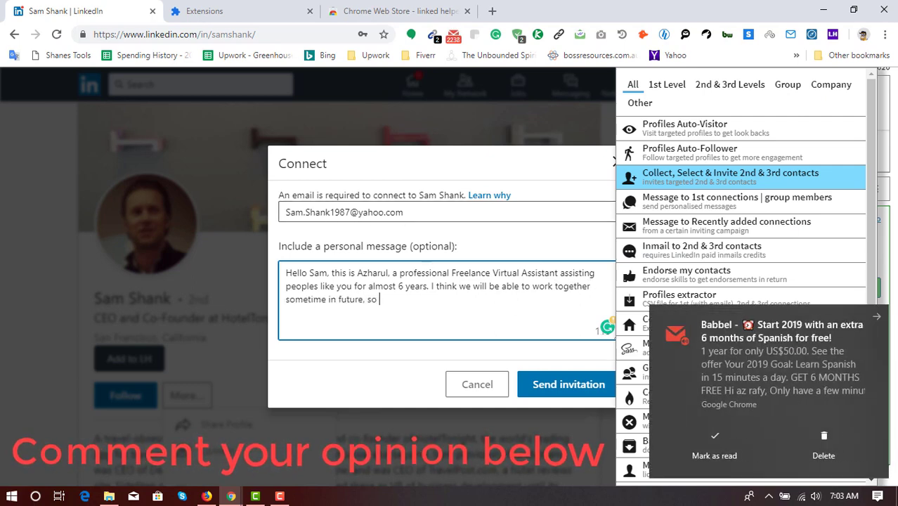
{"action": "type", "text": "reached out t"}
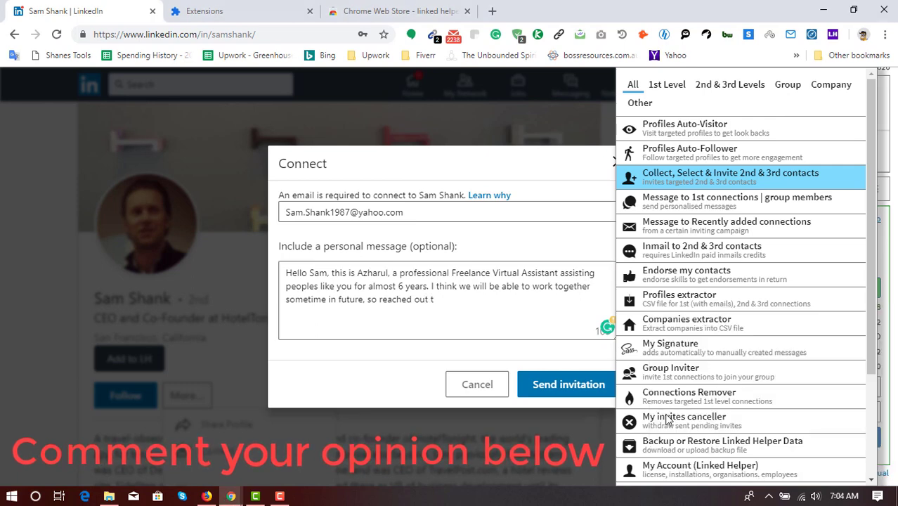
{"action": "type", "text": "o be connected."}
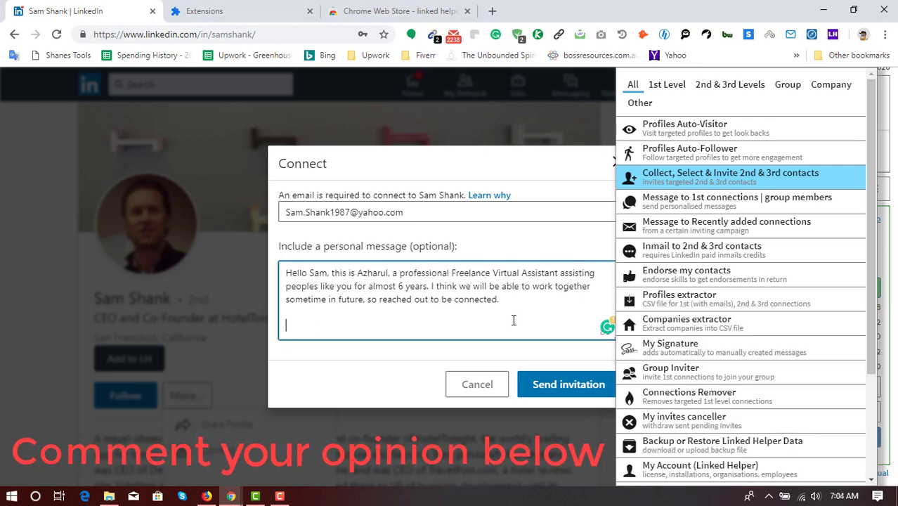
{"action": "type", "text": "  Kind Regards,"}
{"action": "key", "text": "Return"}
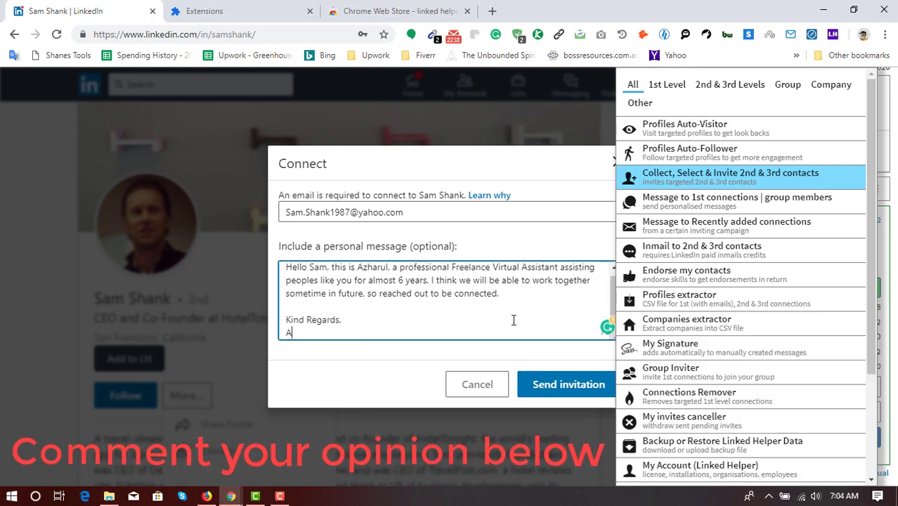
{"action": "type", "text": "Azharul"}
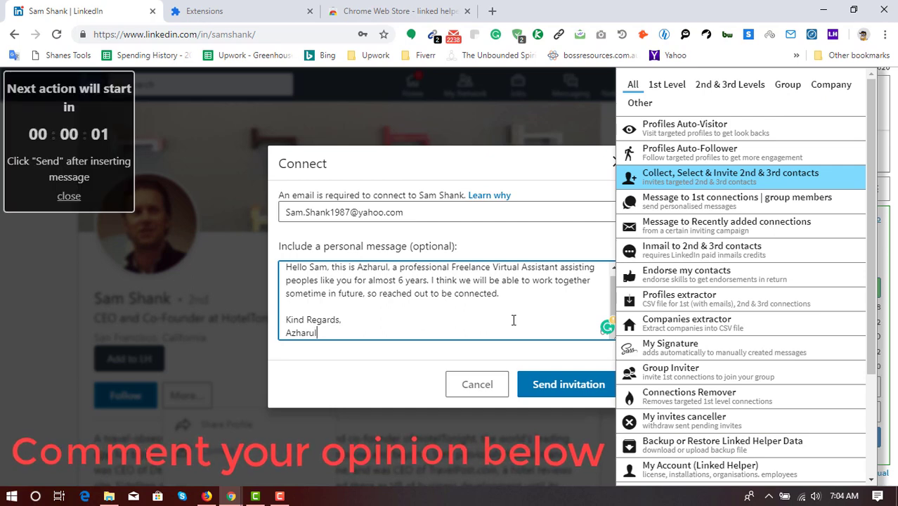